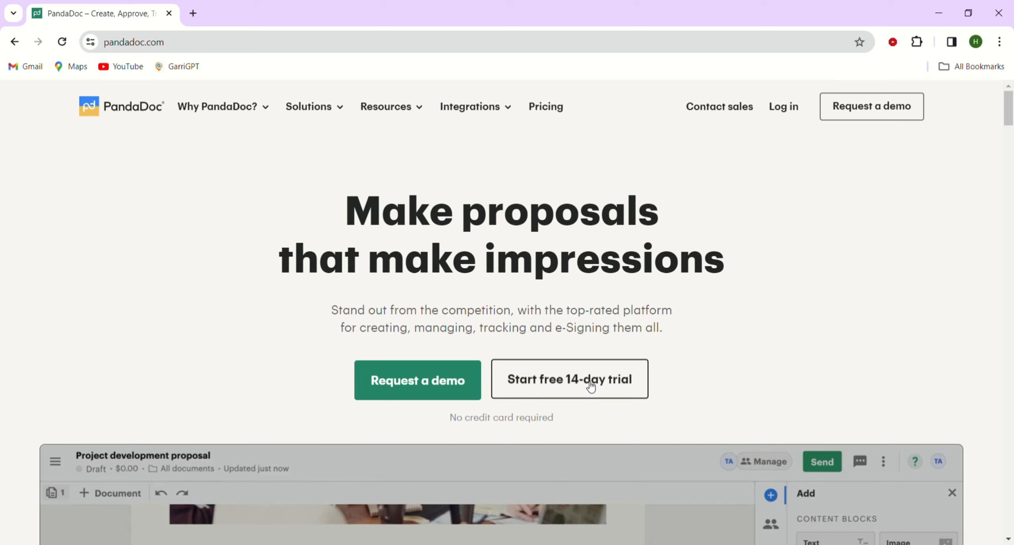
Step: Open the free 14-day trial sign-up form and start on the work email field
left_click(590, 384)
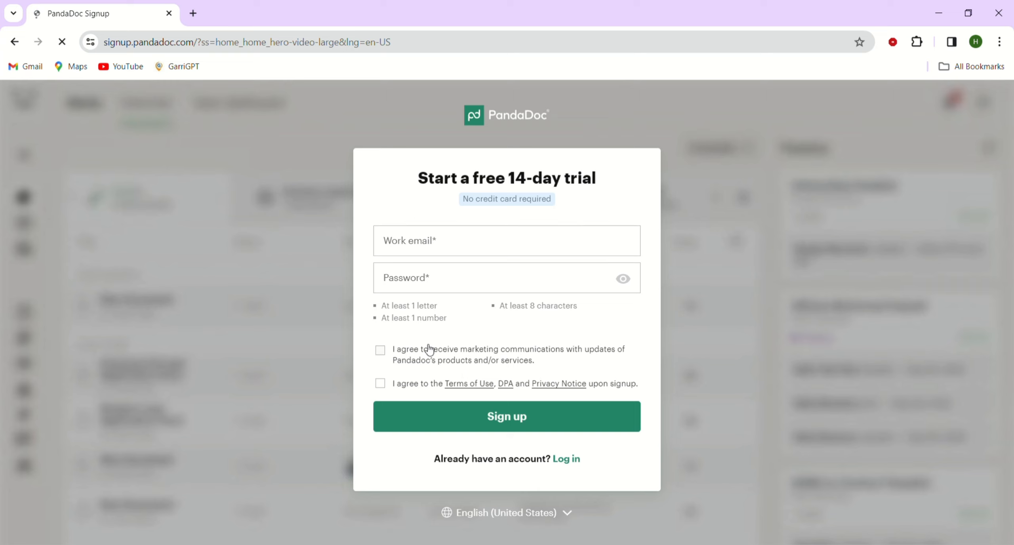
left_click(422, 246)
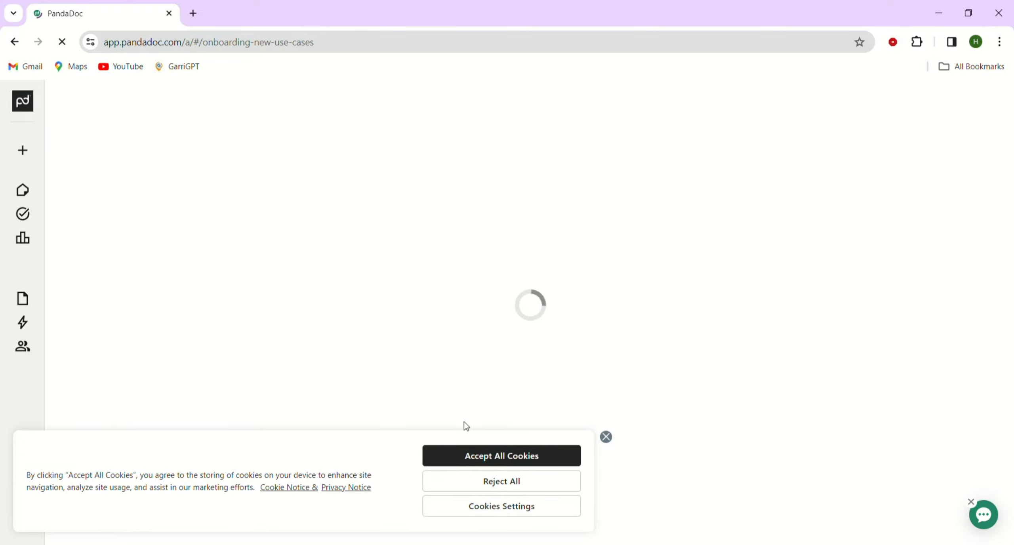
Step: Accept all cookies and complete onboarding, submitting the document-sending time and eSignature priorities and skipping the teammate invitations
left_click(496, 456)
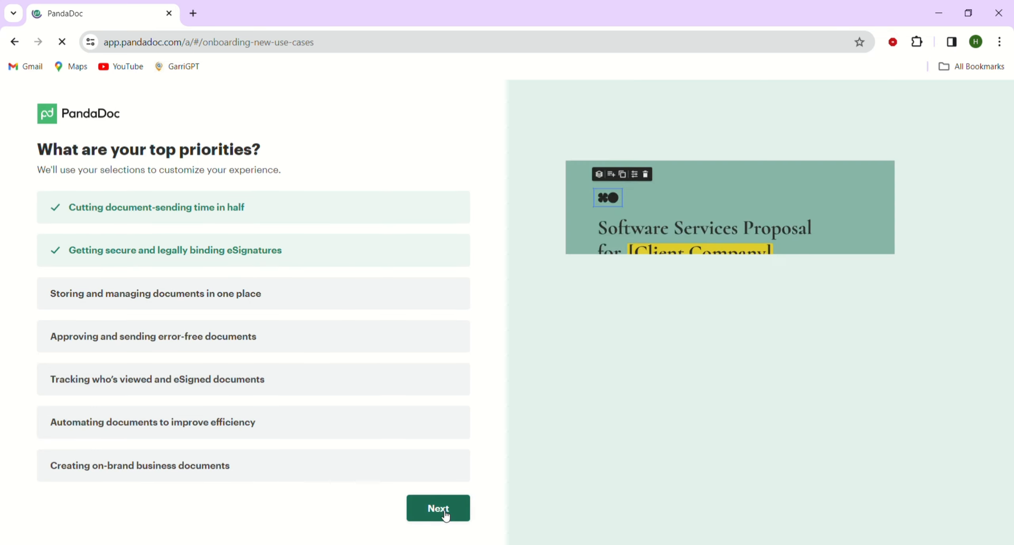
left_click(446, 515)
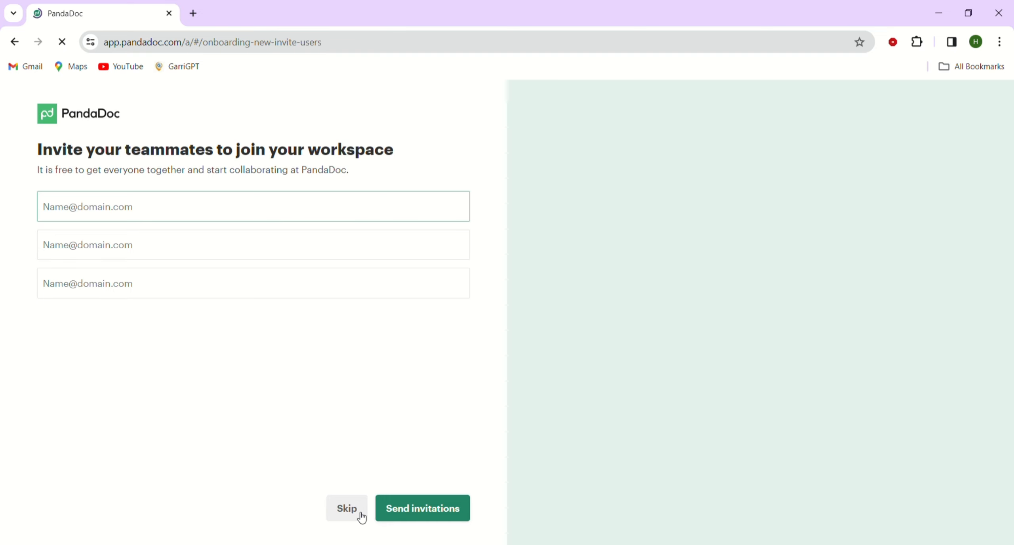
left_click(347, 515)
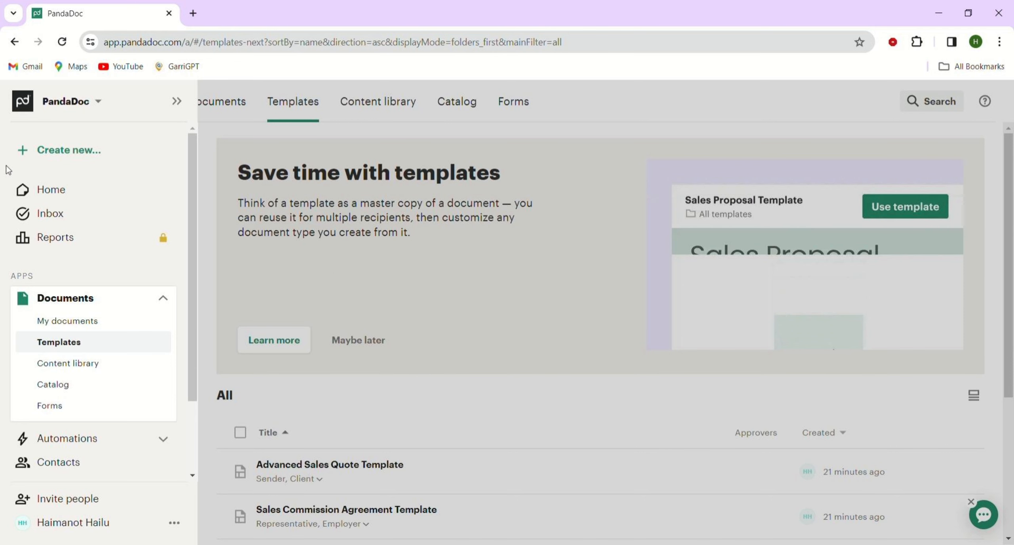
Step: Visit the home dashboard, then look through the documents' Content library and postpone its introductory banner
left_click(47, 193)
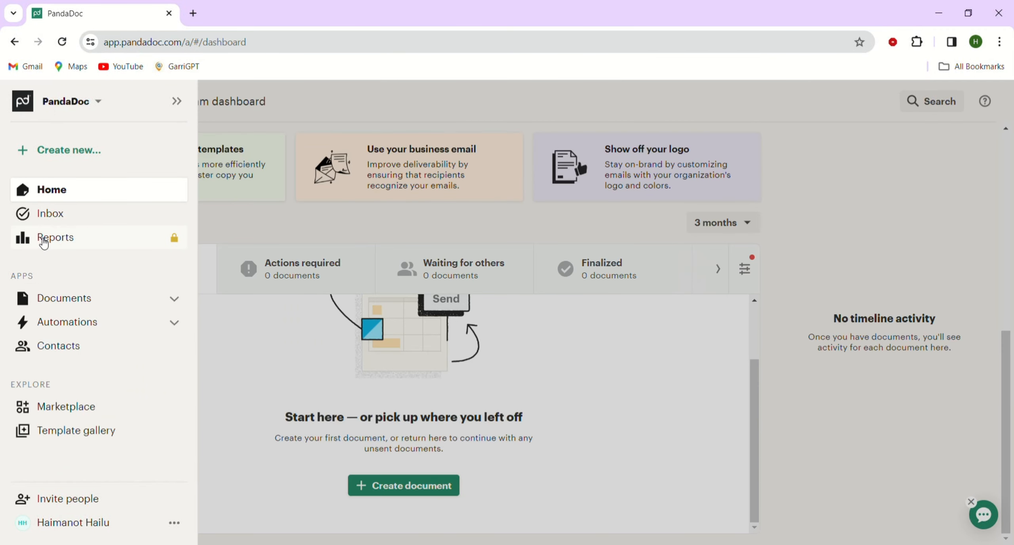
left_click(177, 301)
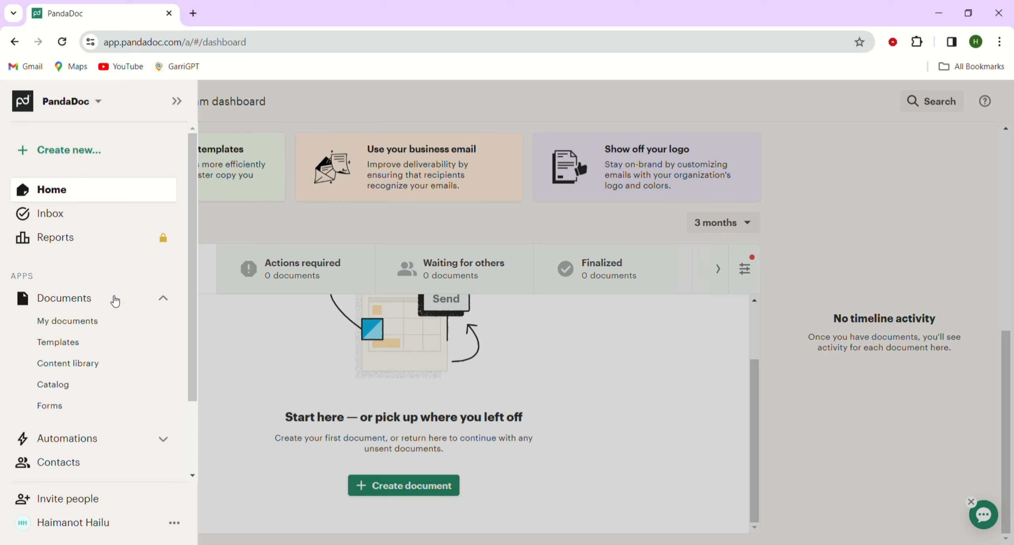
left_click(66, 363)
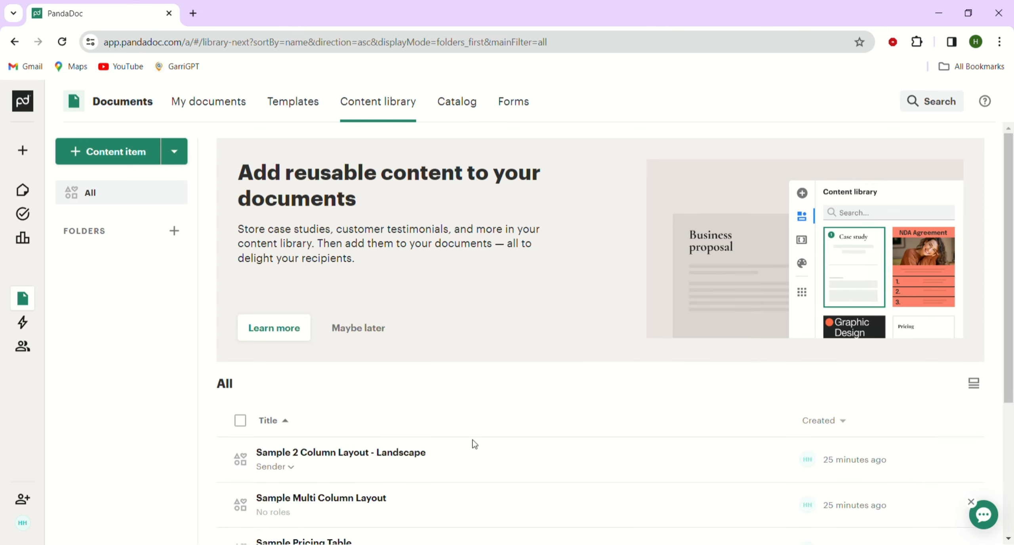
scroll(471, 446, "down", 5)
scroll(468, 448, "up", 5)
left_click(356, 328)
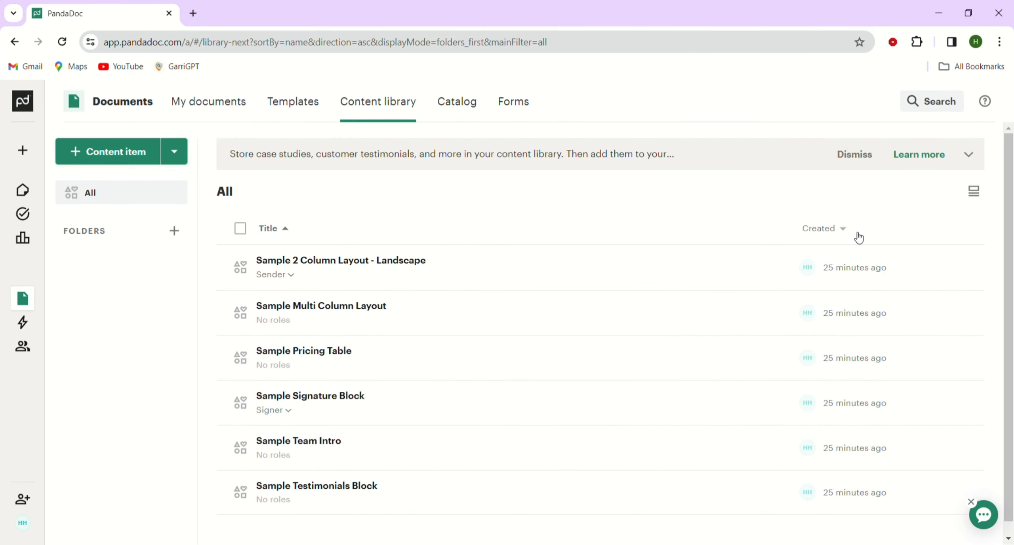
Step: Create a document from the Facebook Marketplace Invoice template in the Invoices category of the template gallery
mouse_move(34, 267)
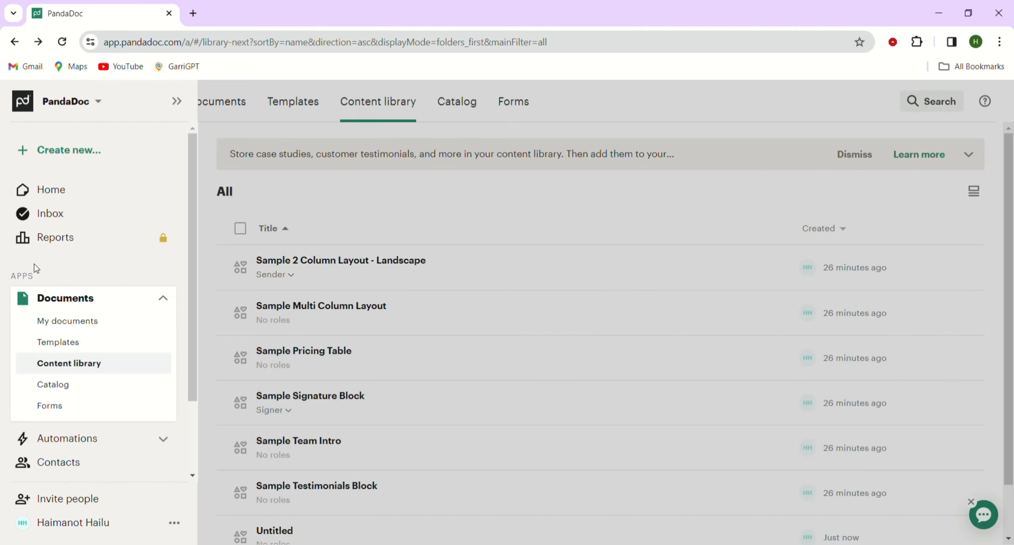
left_click(63, 343)
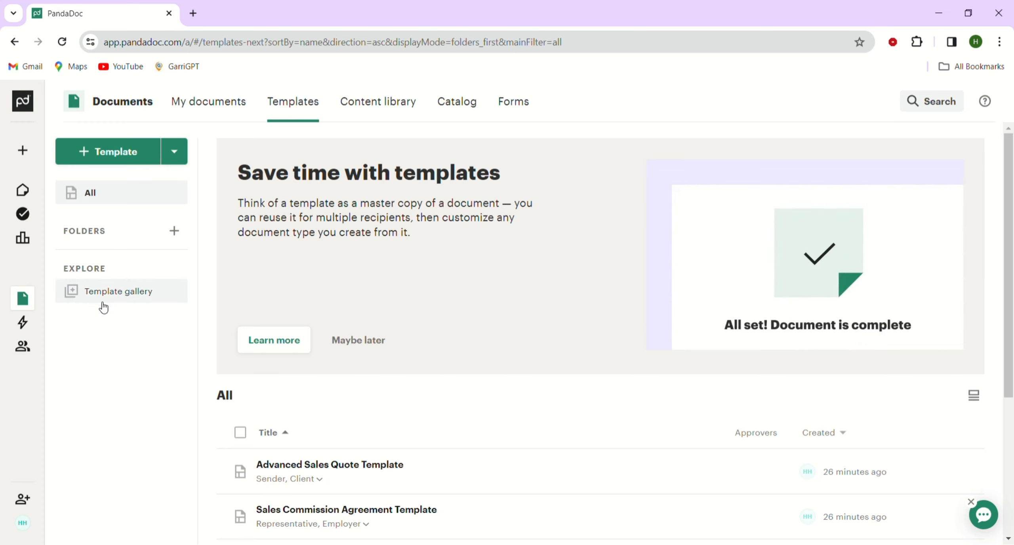
left_click(120, 304)
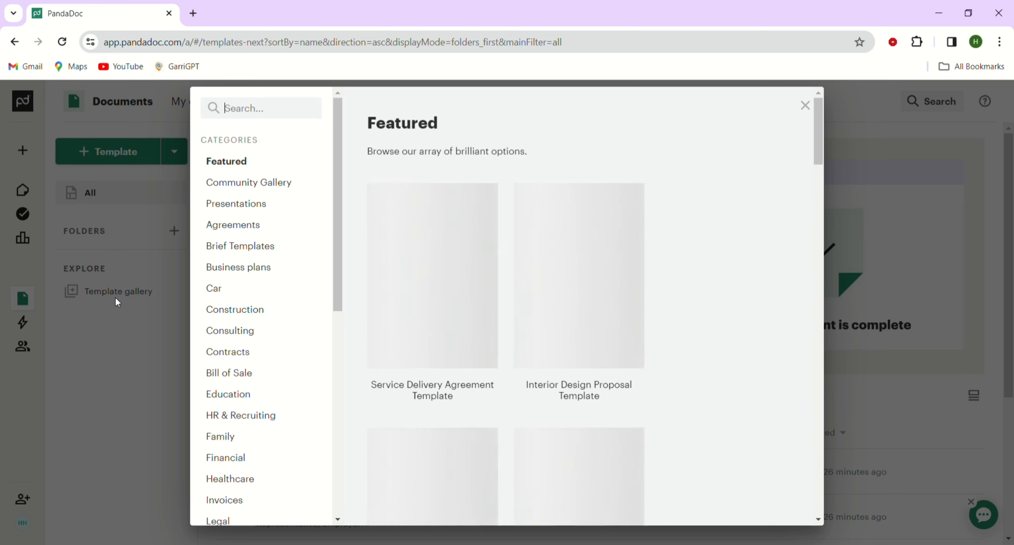
scroll(257, 424, "down", 2)
scroll(257, 424, "down", 1)
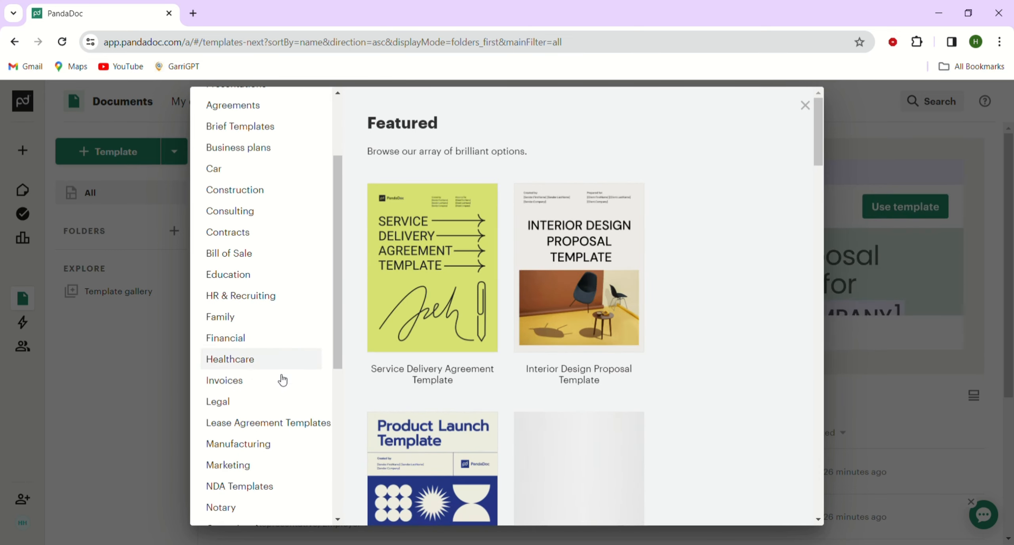
left_click(223, 388)
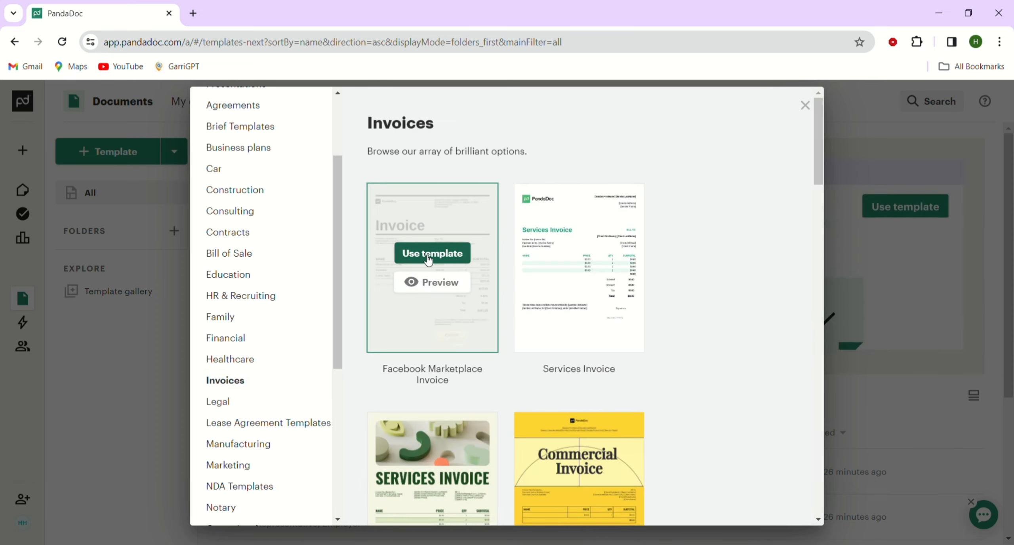
left_click(426, 257)
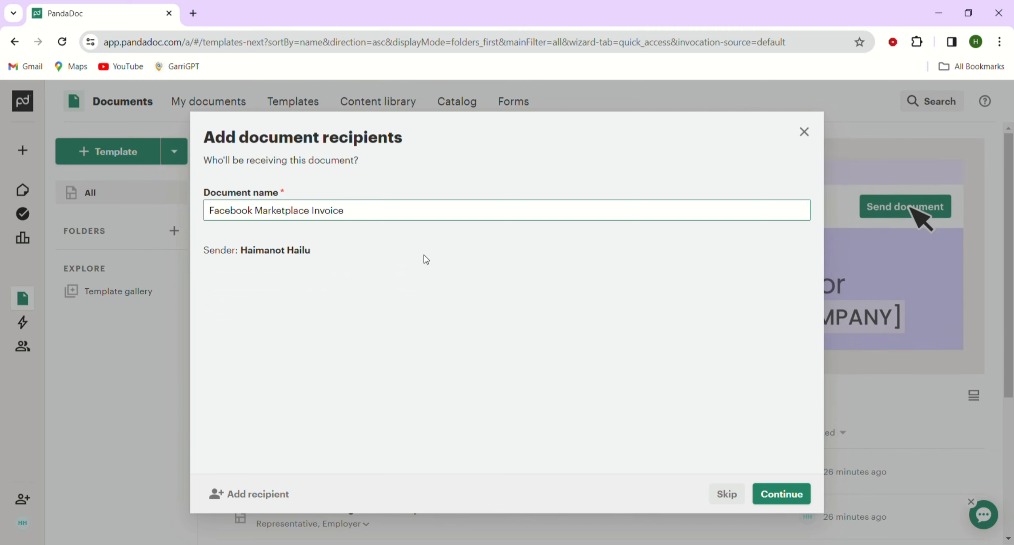
Step: Try to rename the new document as "my Invoice" in the recipients dialog
double_click(280, 217)
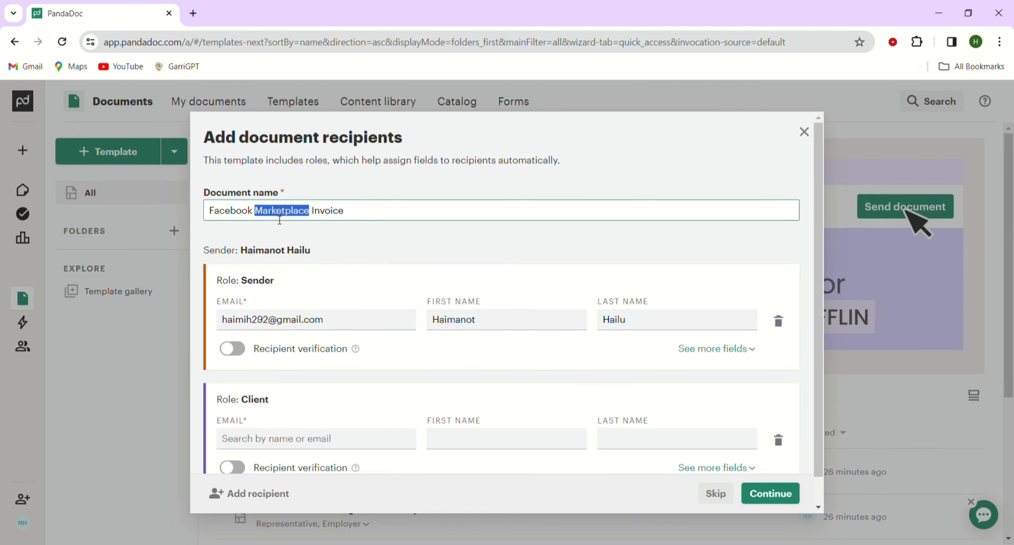
key("BackSpace")
key("BackSpace")
key("BackSpace")
key("BackSpace")
key("BackSpace")
key("BackSpace")
key("BackSpace")
key("BackSpace")
key("BackSpace")
key("BackSpace")
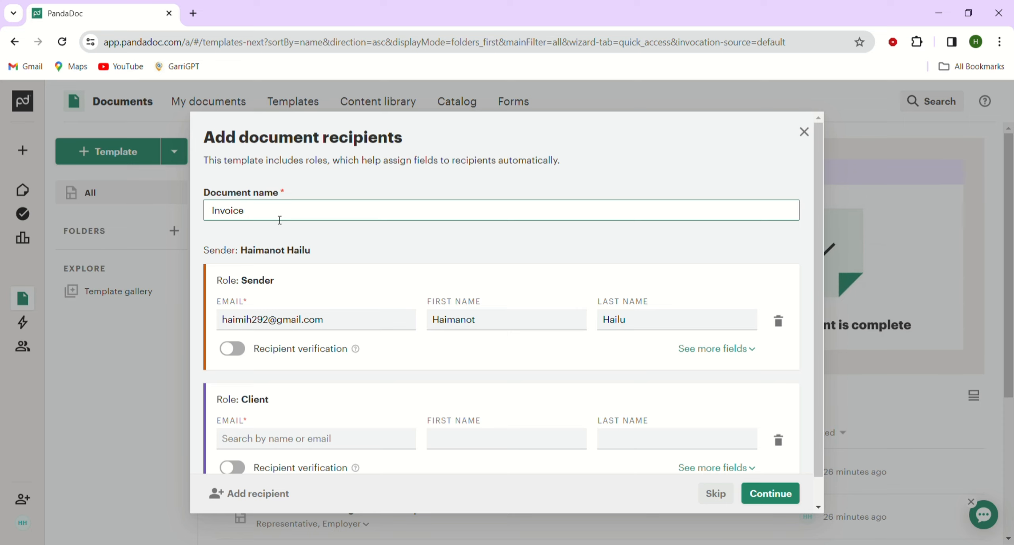
type("m y")
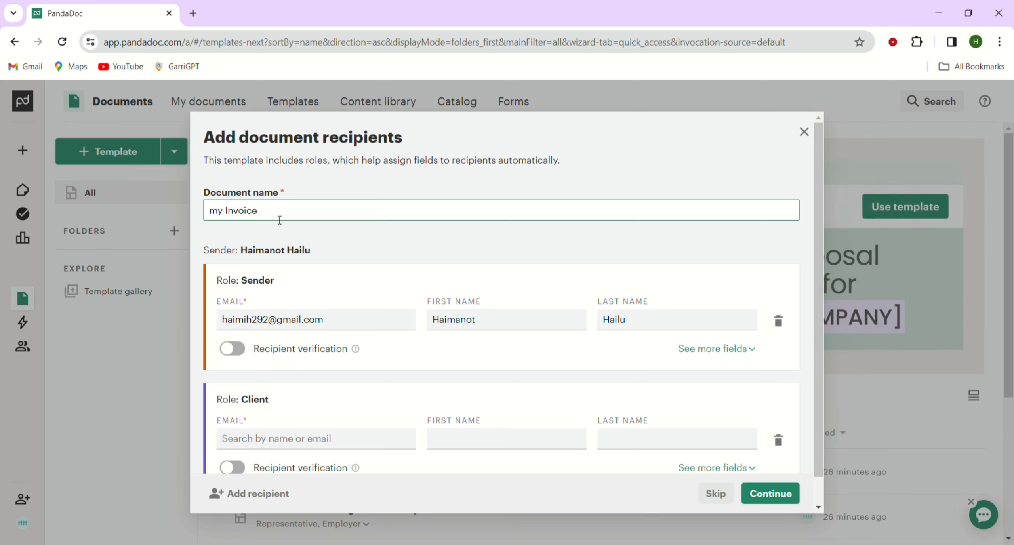
Step: Skip the document recipients setup and open the invoice in the editor
scroll(396, 374, "down", 1)
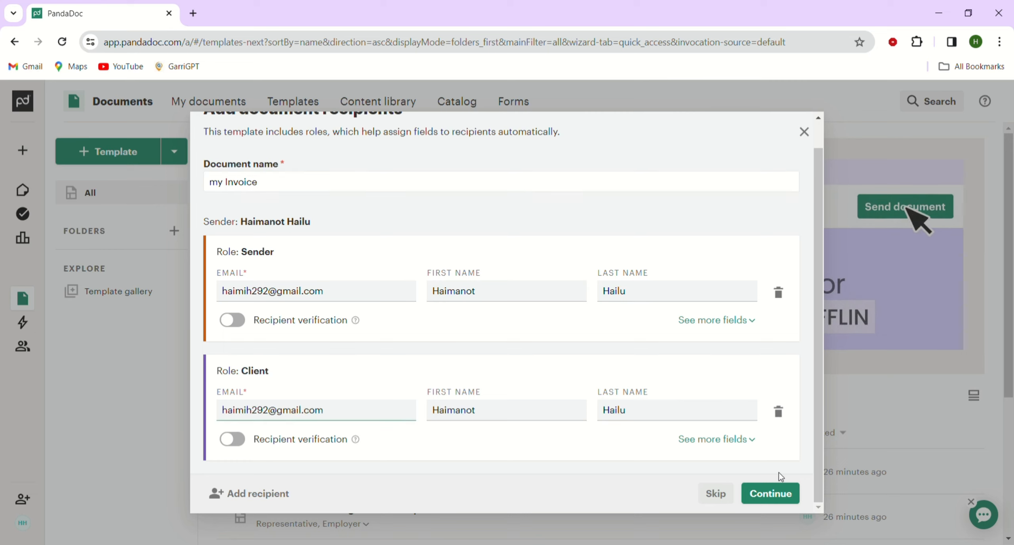
left_click(721, 495)
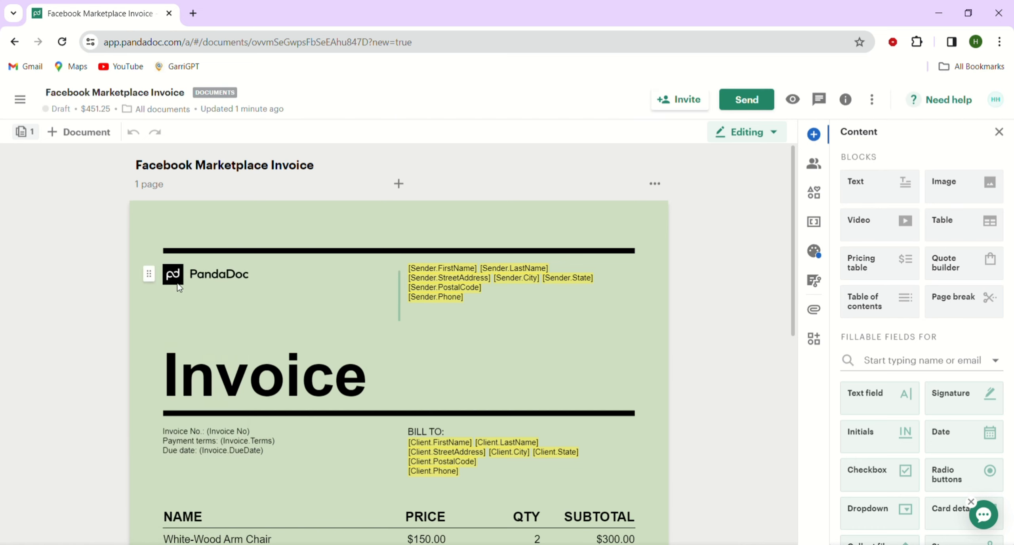
Step: Select the logo, then the payment terms and due date placeholders in the invoice details block to inspect their editing options
left_click(196, 275)
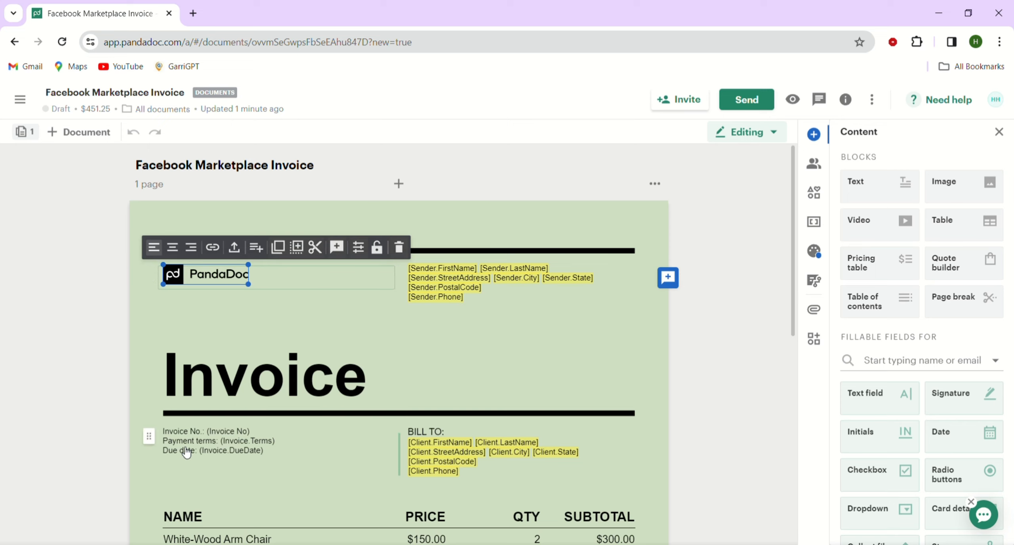
scroll(184, 450, "down", 2)
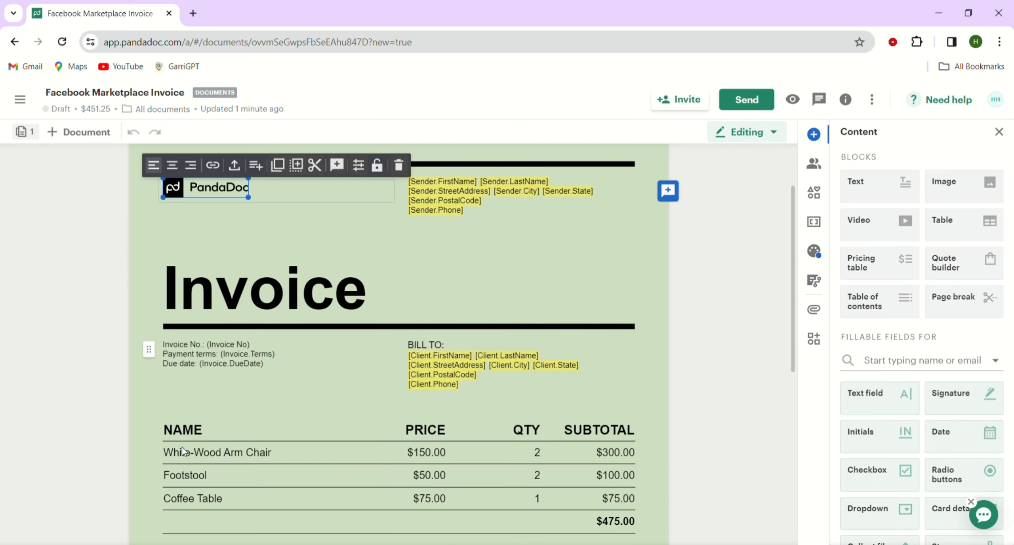
left_click(241, 335)
left_click(233, 368)
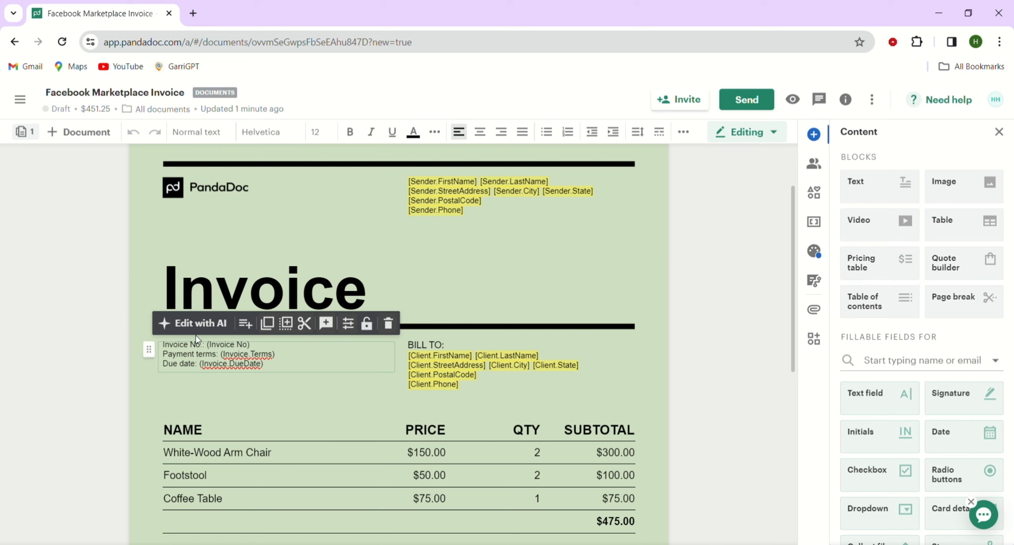
double_click(257, 355)
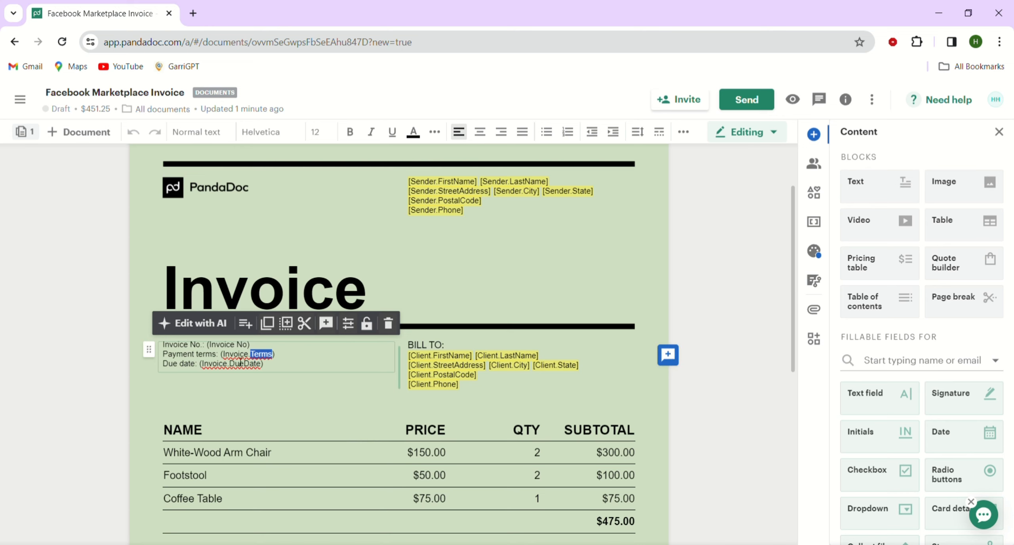
double_click(240, 355)
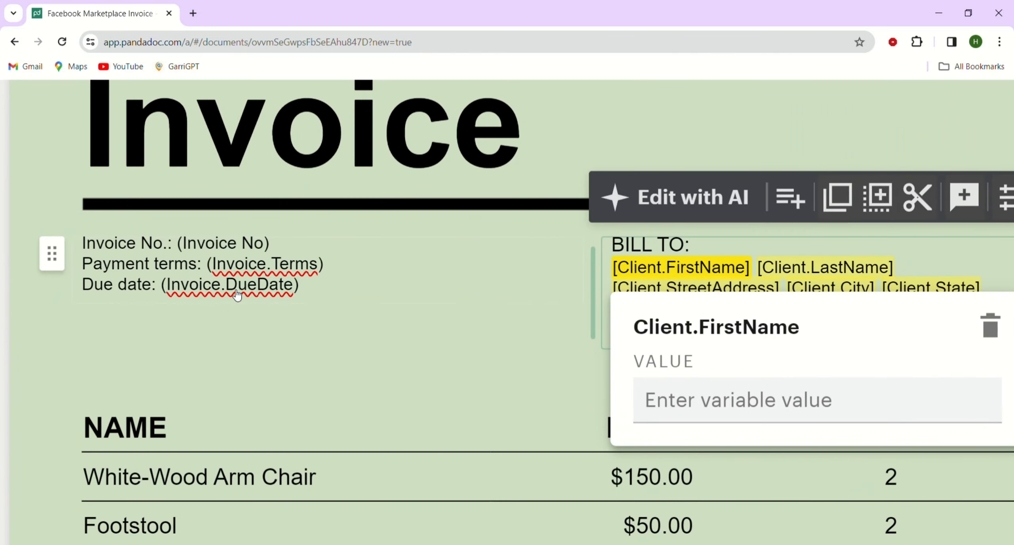
double_click(238, 294)
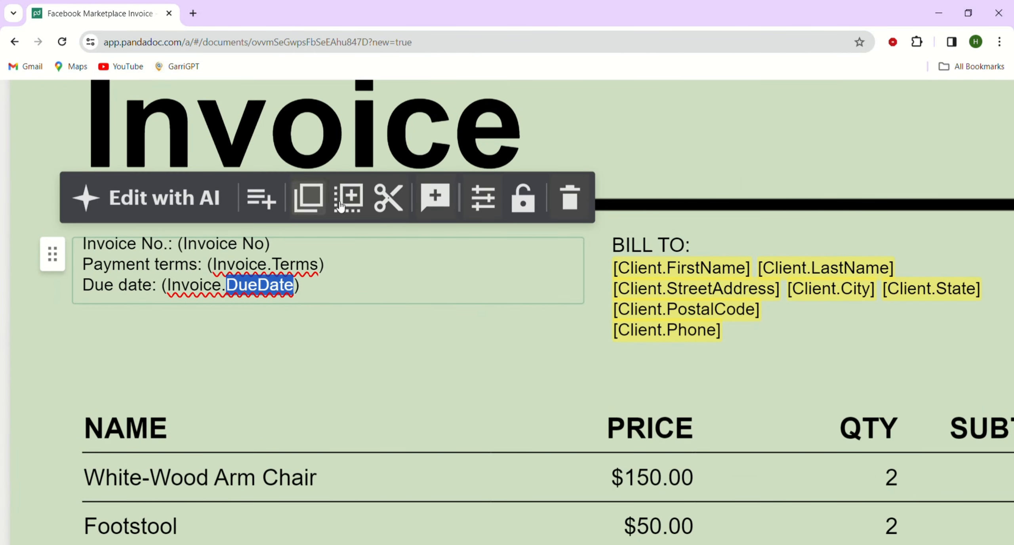
Step: Look through the invoice's line items, totals, signature and date fields
scroll(319, 264, "down", 3)
scroll(319, 264, "down", 3)
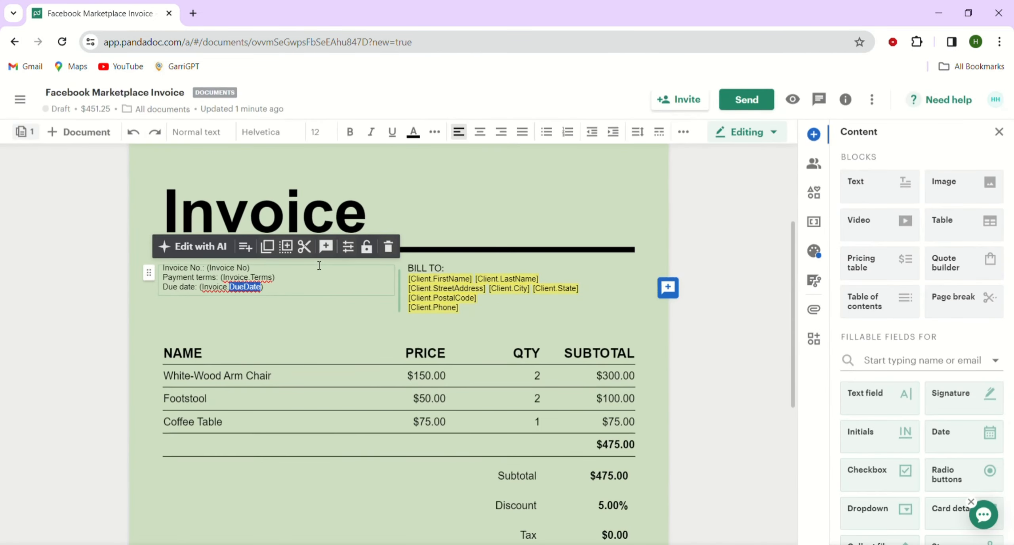
scroll(951, 356, "down", 3)
scroll(947, 317, "up", 3)
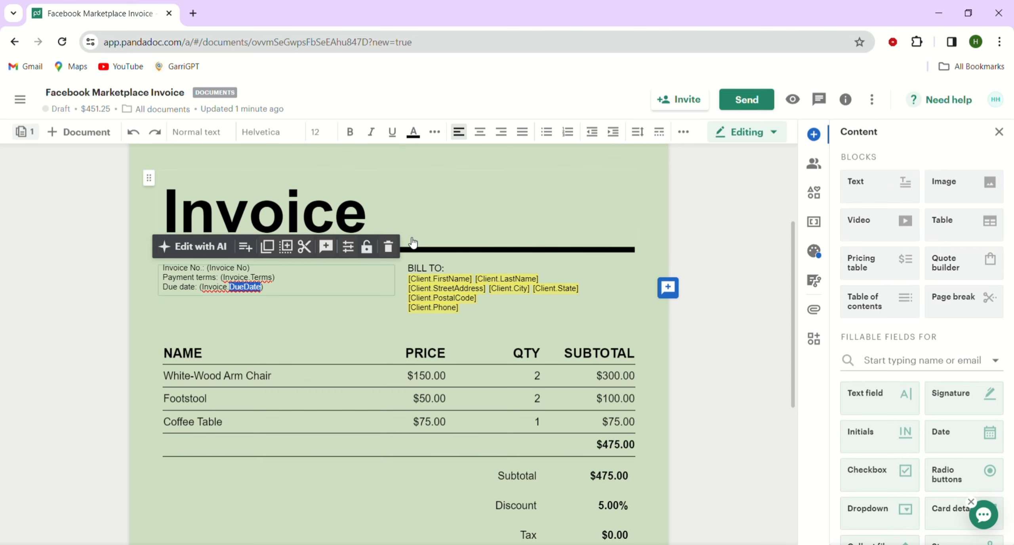
scroll(352, 509, "down", 5)
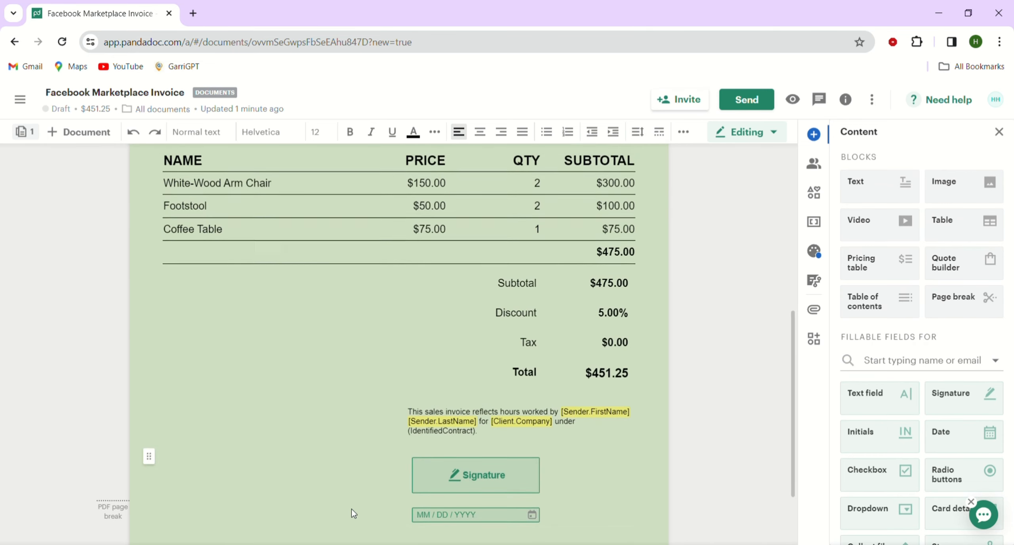
scroll(325, 443, "up", 9)
scroll(258, 404, "down", 4)
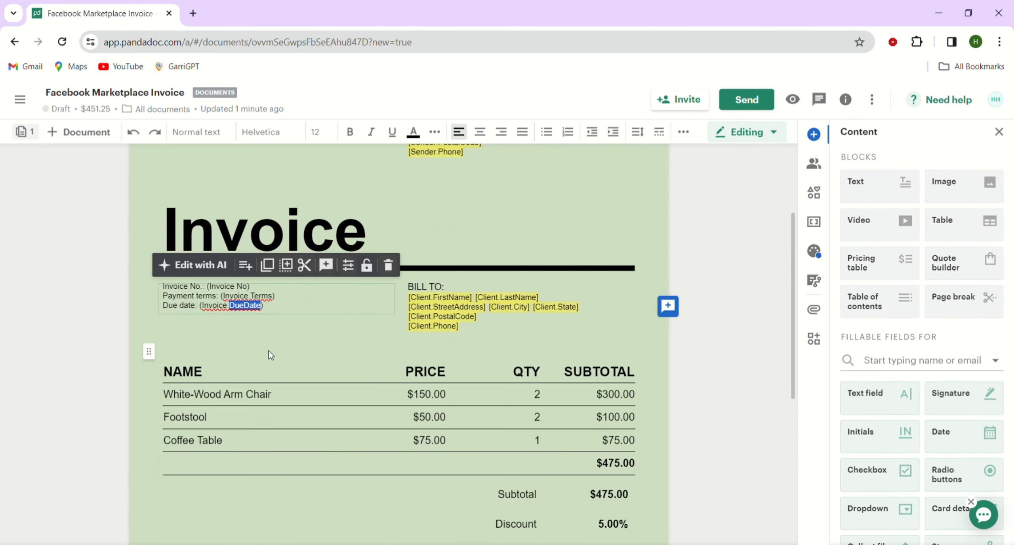
left_click(256, 314)
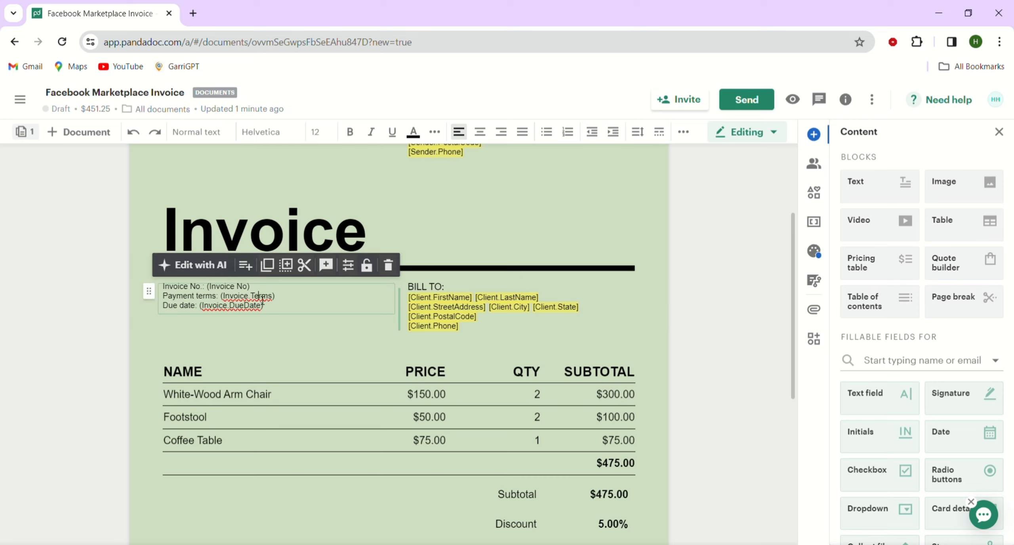
left_click(245, 265)
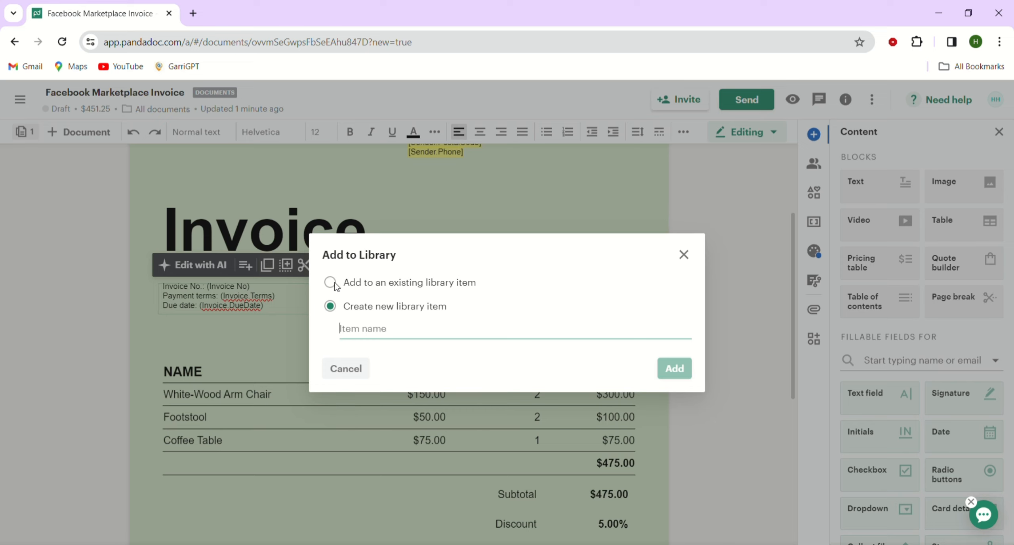
left_click(685, 257)
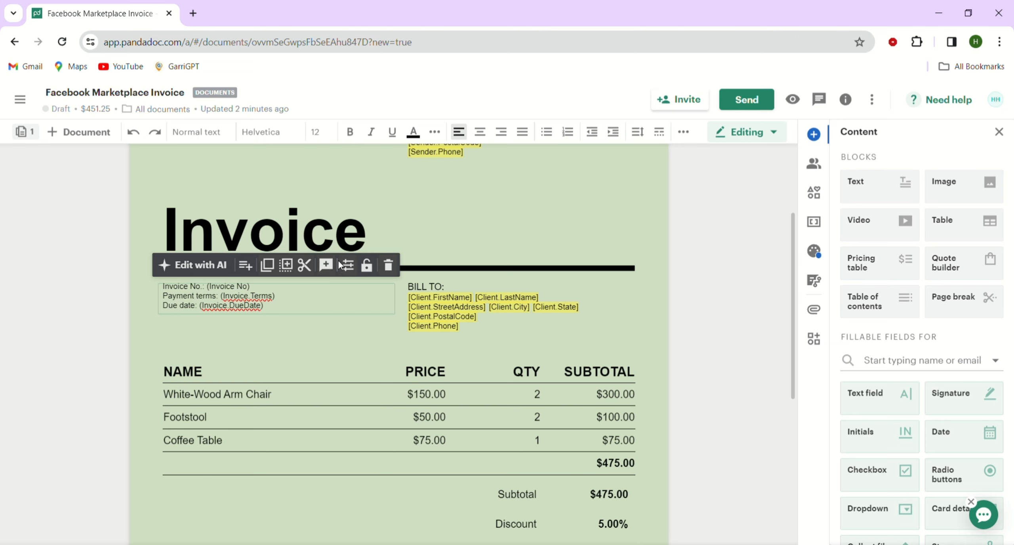
Step: Add a new section to the invoice's pricing table and insert the Siphon vacuum coffee maker from the product catalog
scroll(344, 444, "down", 2)
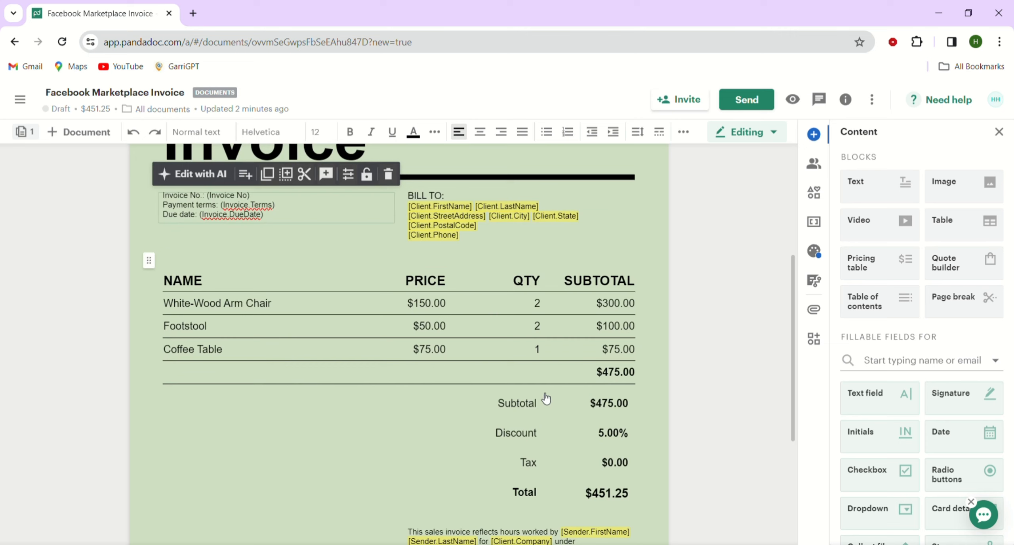
left_click(208, 313)
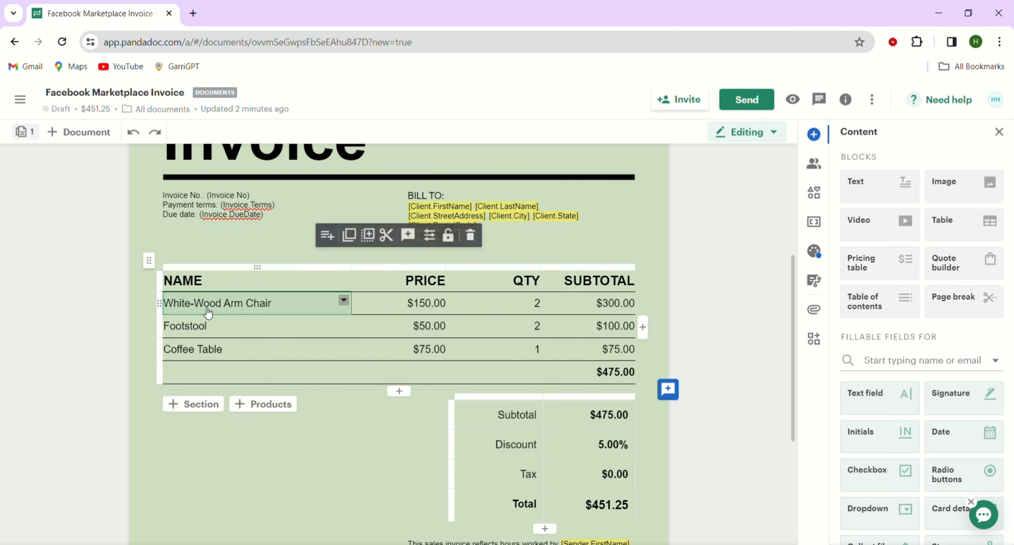
left_click(197, 407)
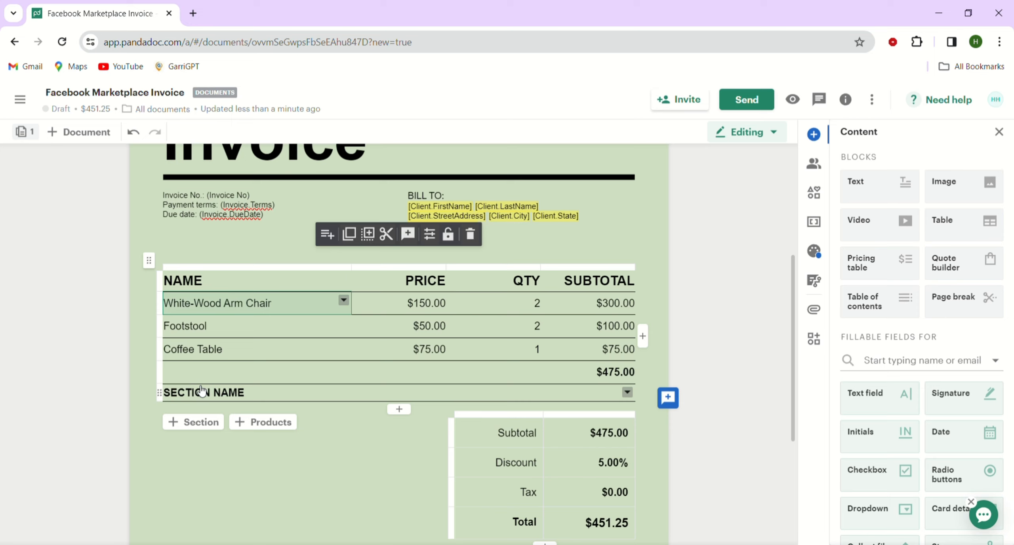
left_click(246, 424)
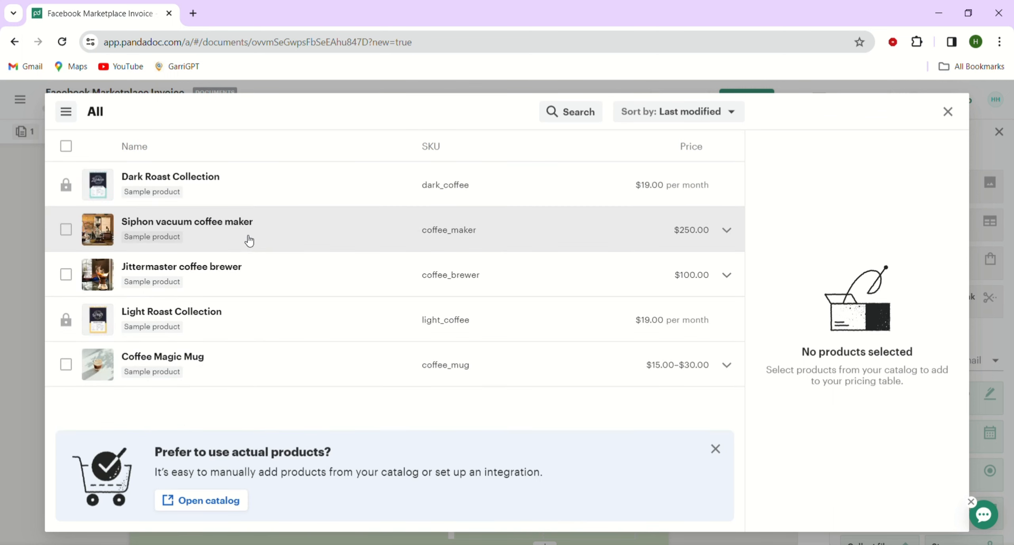
left_click(141, 234)
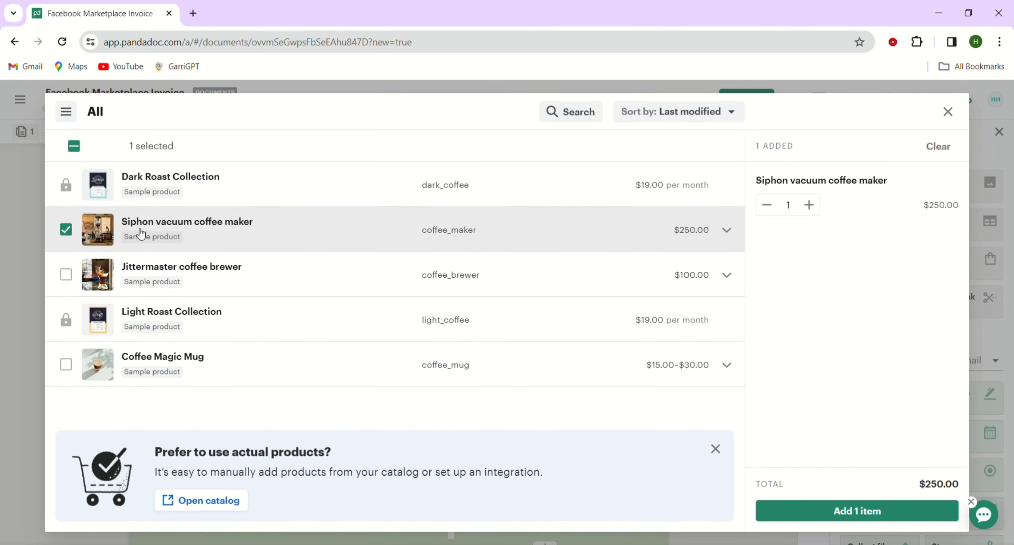
left_click(854, 511)
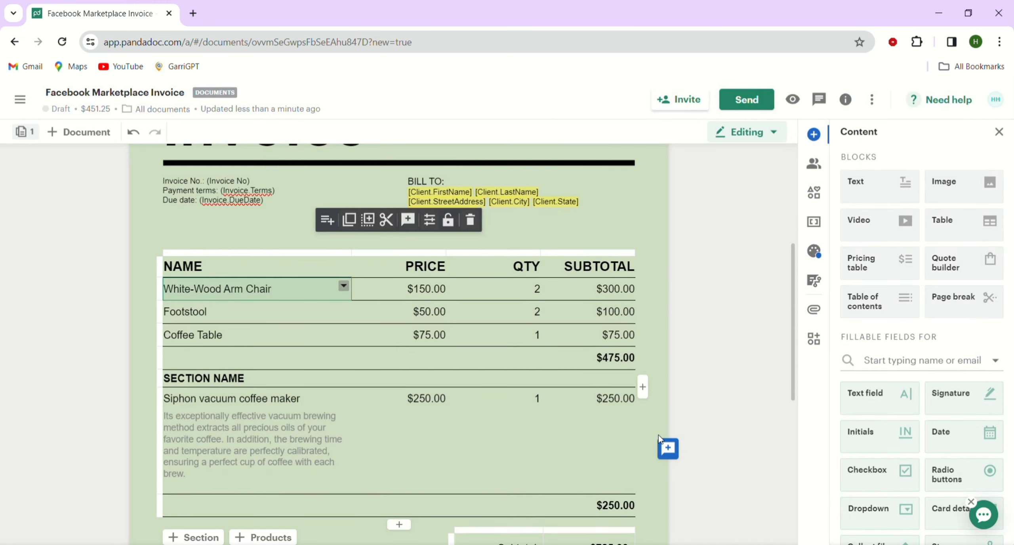
Step: Remove the description and images from the Siphon vacuum coffee maker row and set its quantity to 5
scroll(544, 473, "down", 2)
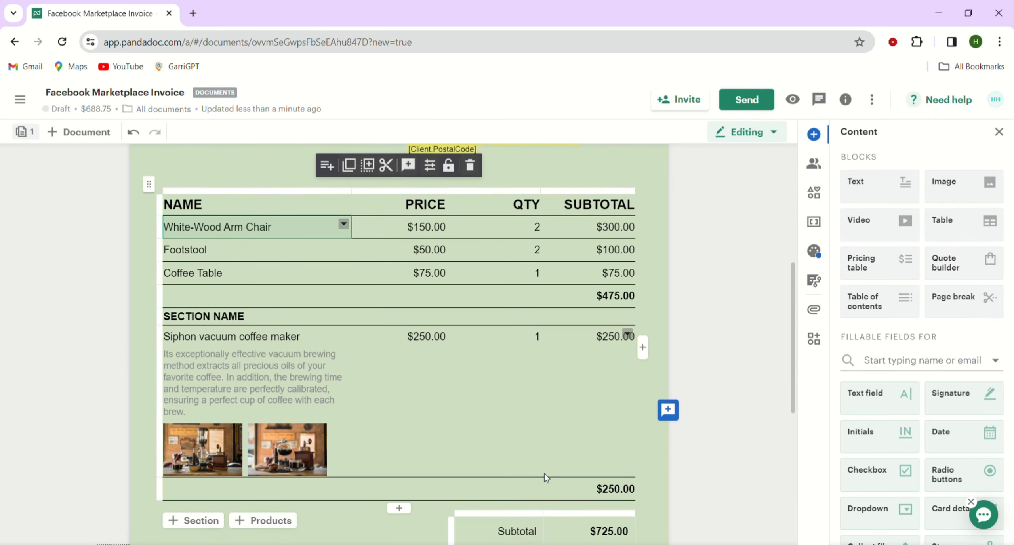
double_click(229, 393)
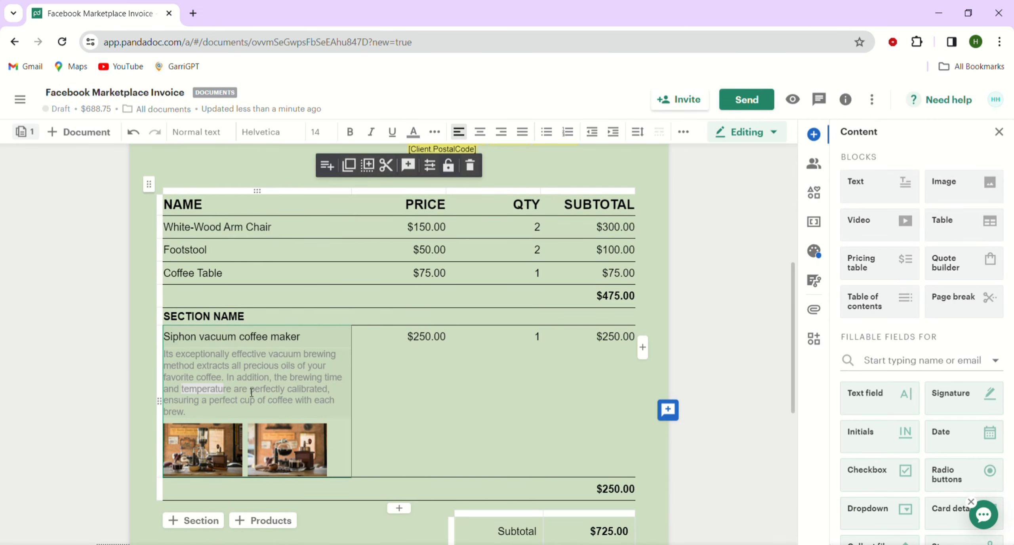
left_click(301, 336)
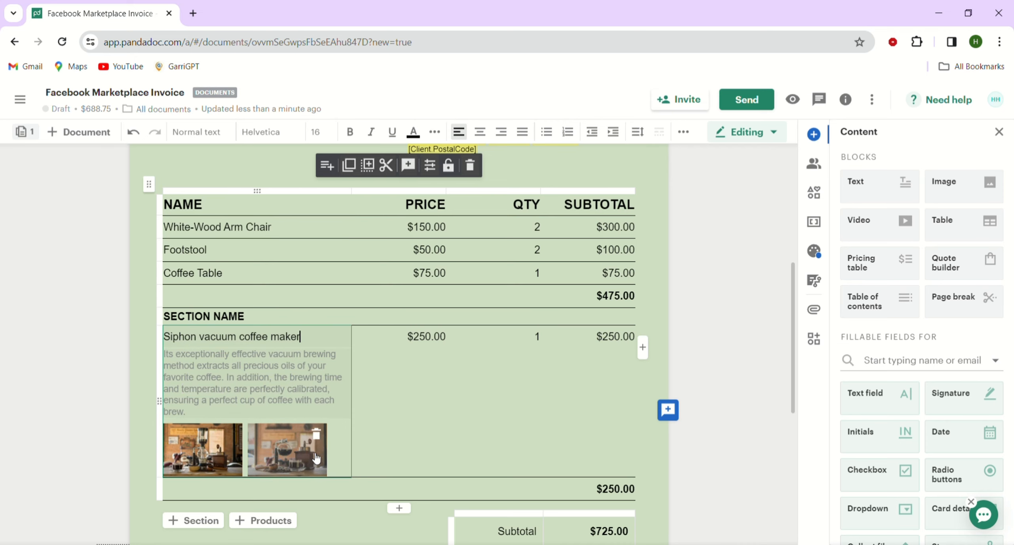
double_click(260, 366)
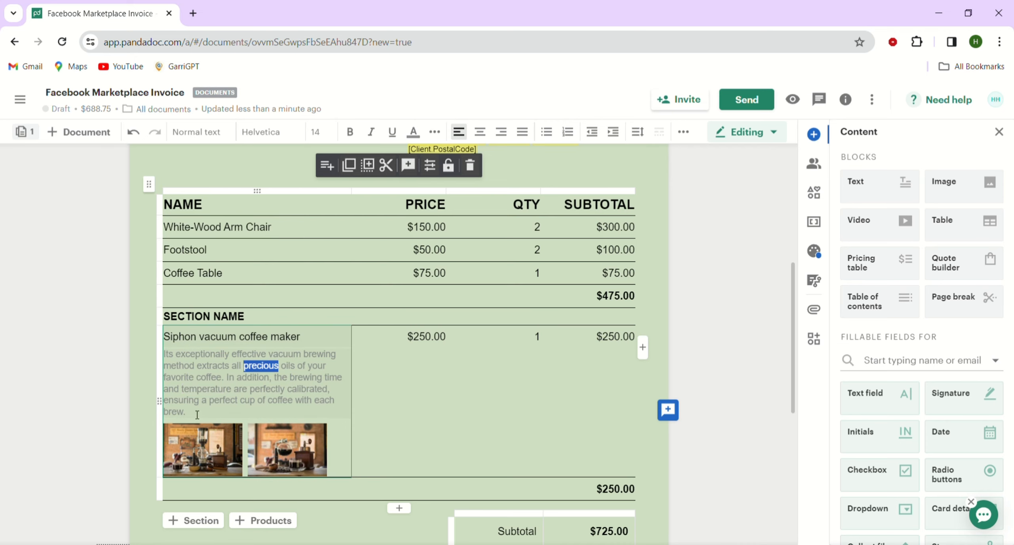
left_click_drag(197, 414, 163, 353)
key("BackSpace")
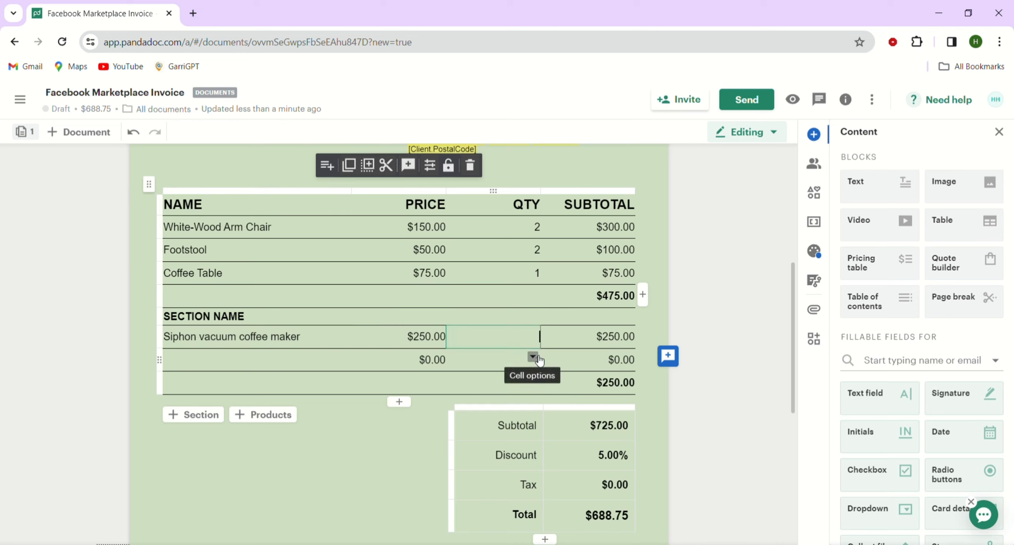
type("5")
left_click(533, 357)
Step: Delete the White-Wood Arm Chair row from the pricing table
left_click(626, 227)
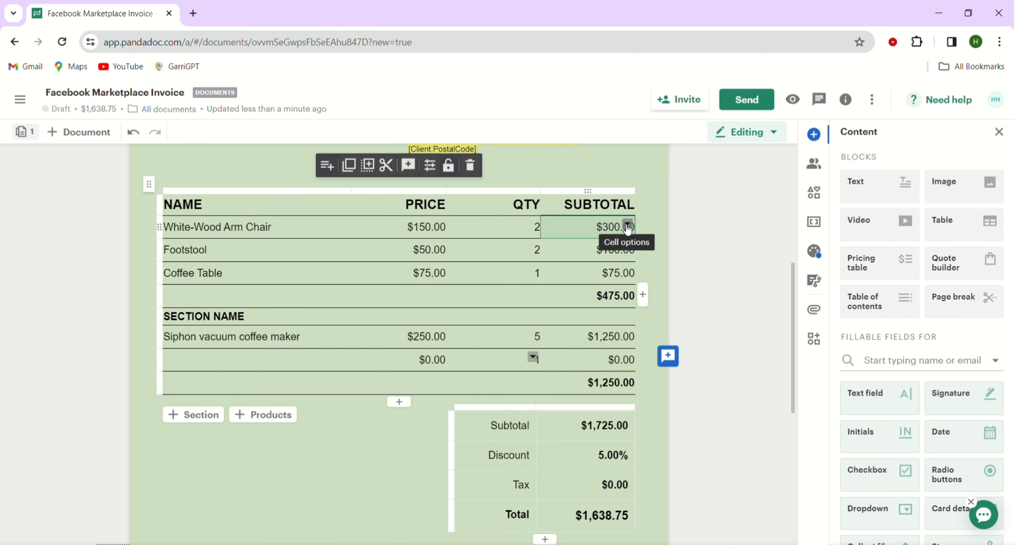
left_click(628, 227)
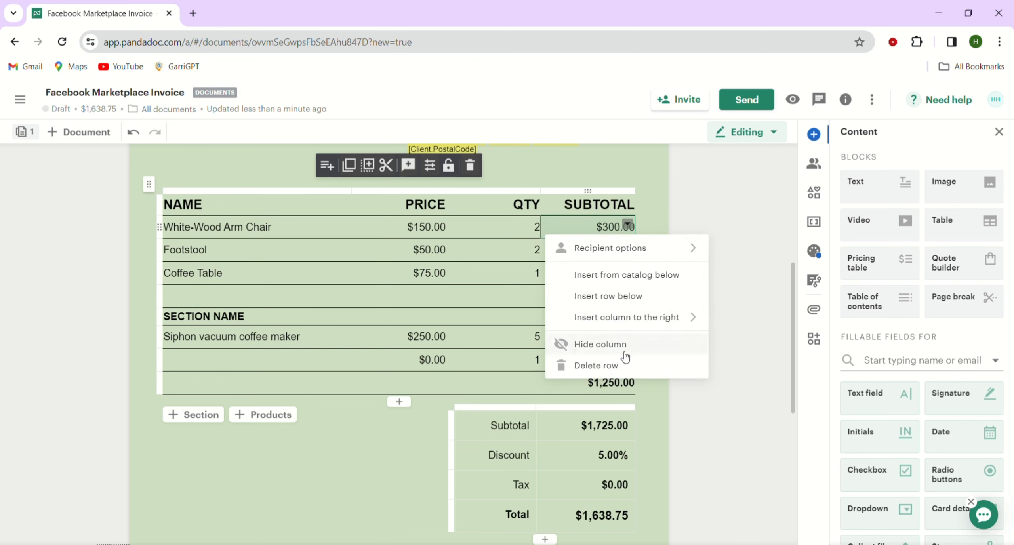
left_click(609, 366)
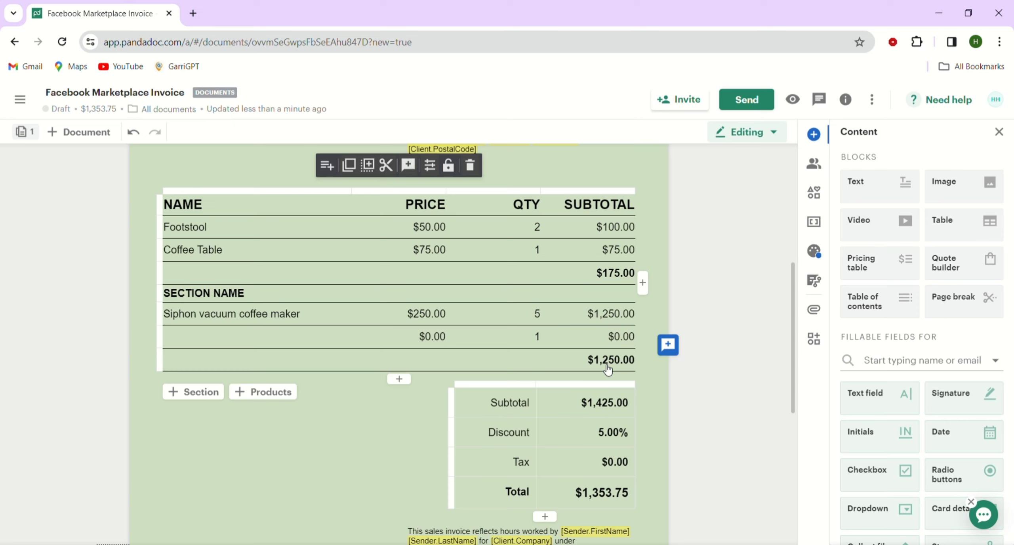
Step: Undo the deletion of the White-Wood Arm Chair row
left_click(193, 345)
left_click(194, 346)
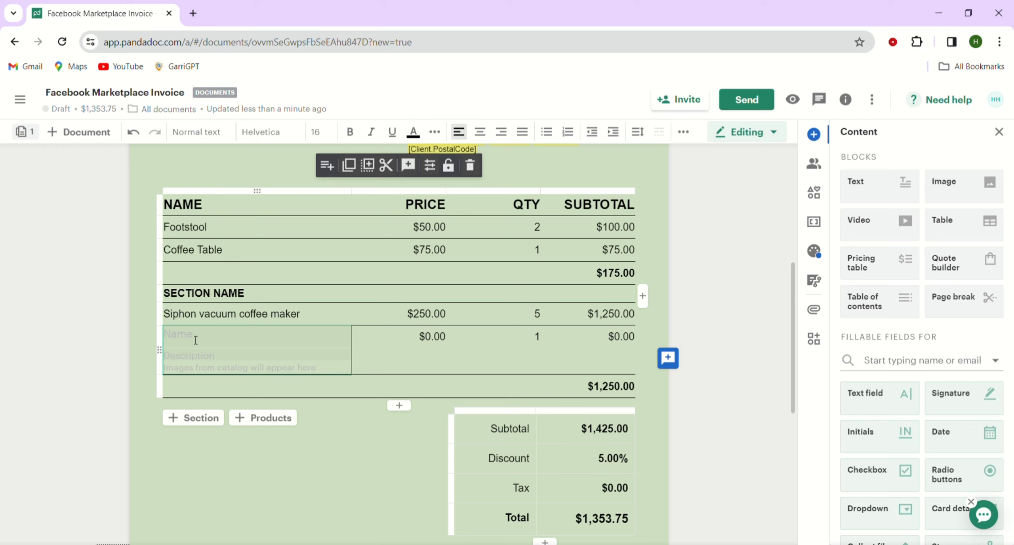
key("ctrl+z")
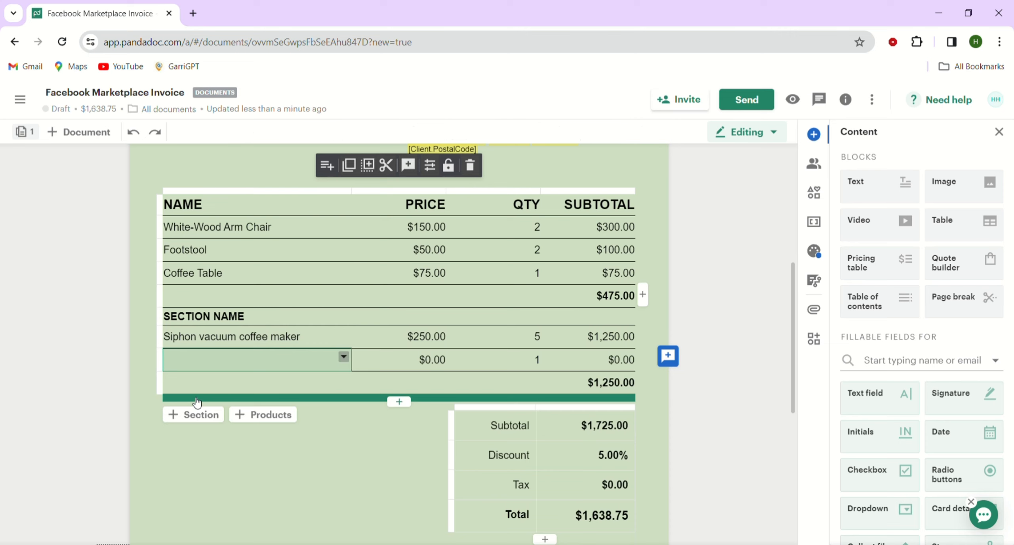
Step: Open the product catalog for inserting an item below the empty row, and close it without choosing a product
left_click(190, 368)
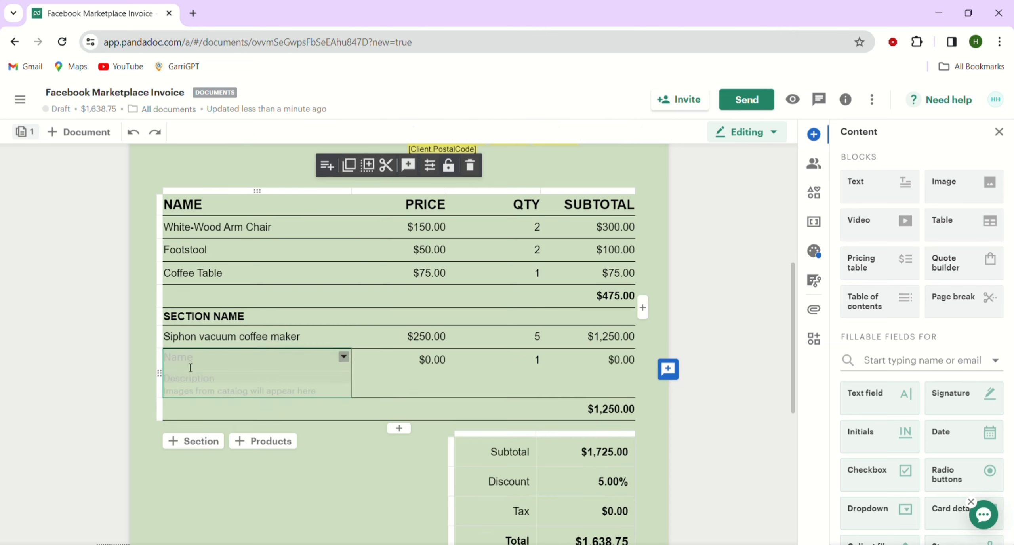
left_click(207, 404)
left_click(292, 365)
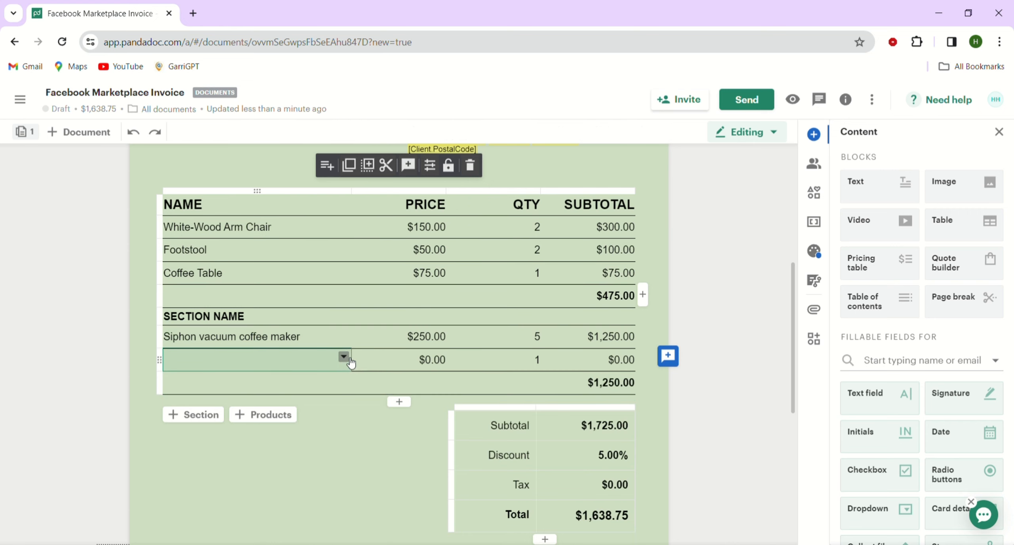
left_click(348, 361)
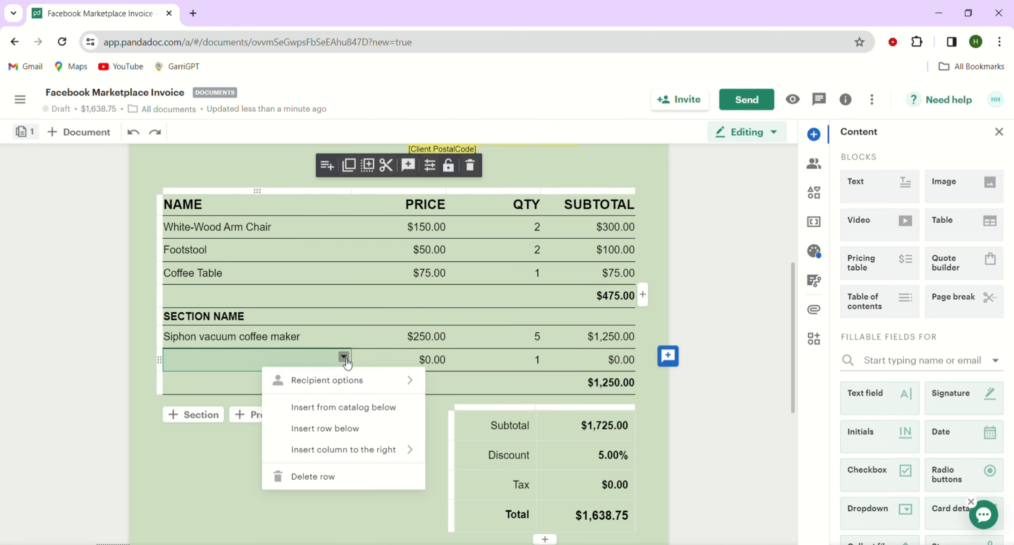
left_click(344, 416)
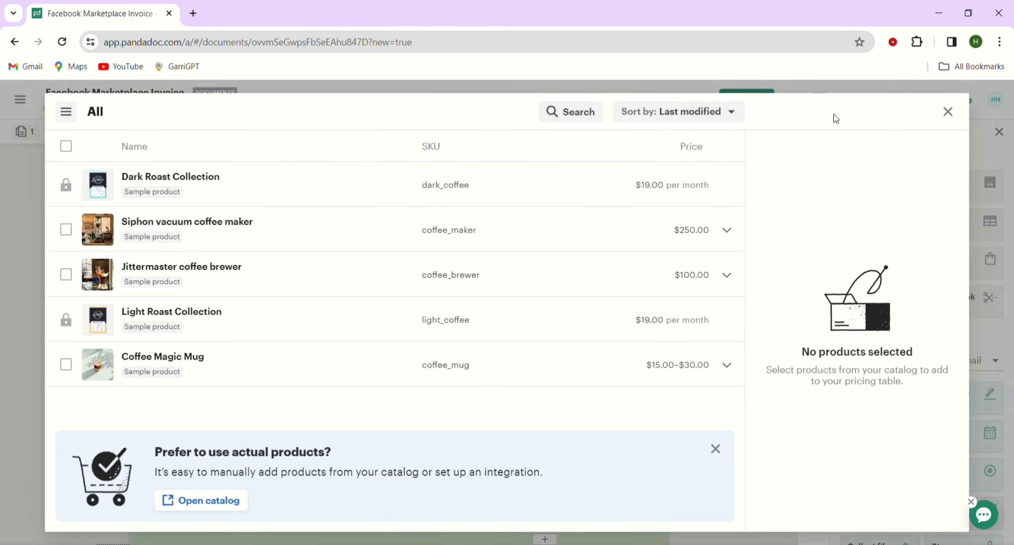
left_click(948, 111)
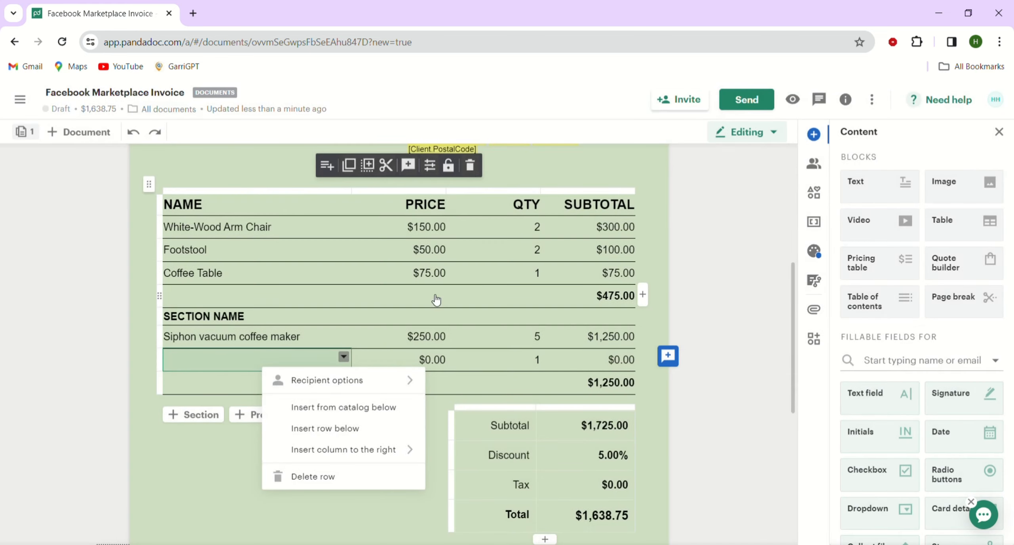
left_click(209, 374)
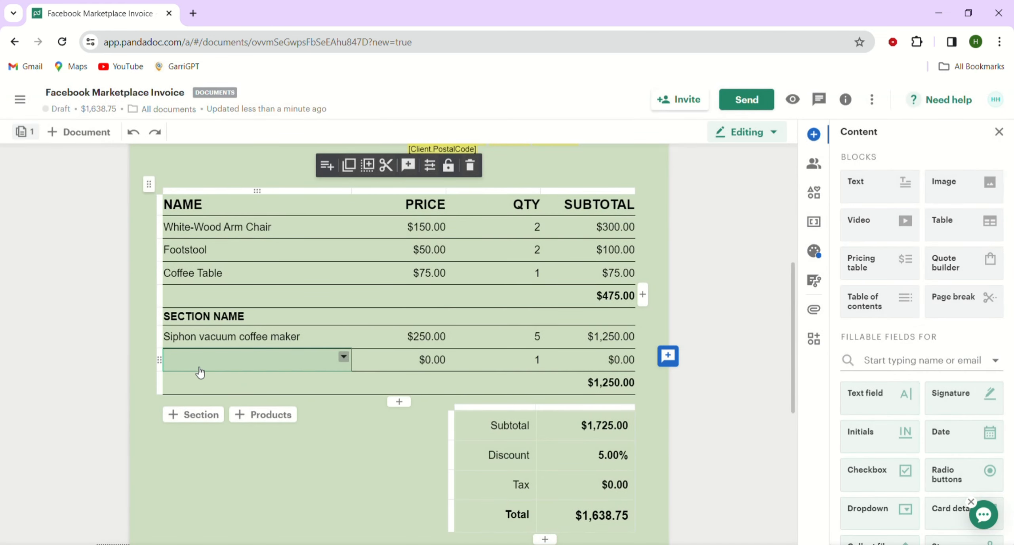
Step: Add another section below the coffee maker section and undo that addition
left_click(201, 372)
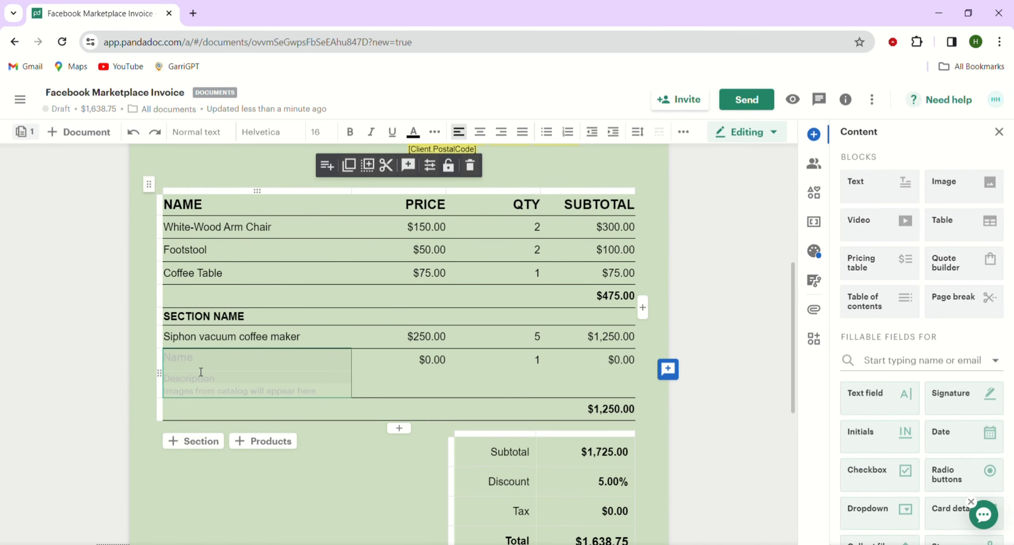
double_click(198, 433)
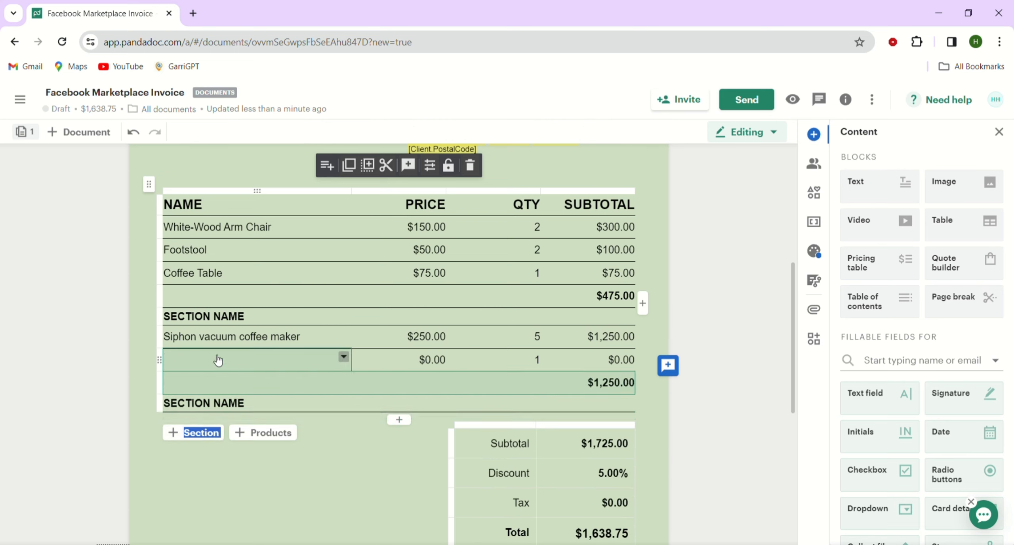
key("ctrl+z")
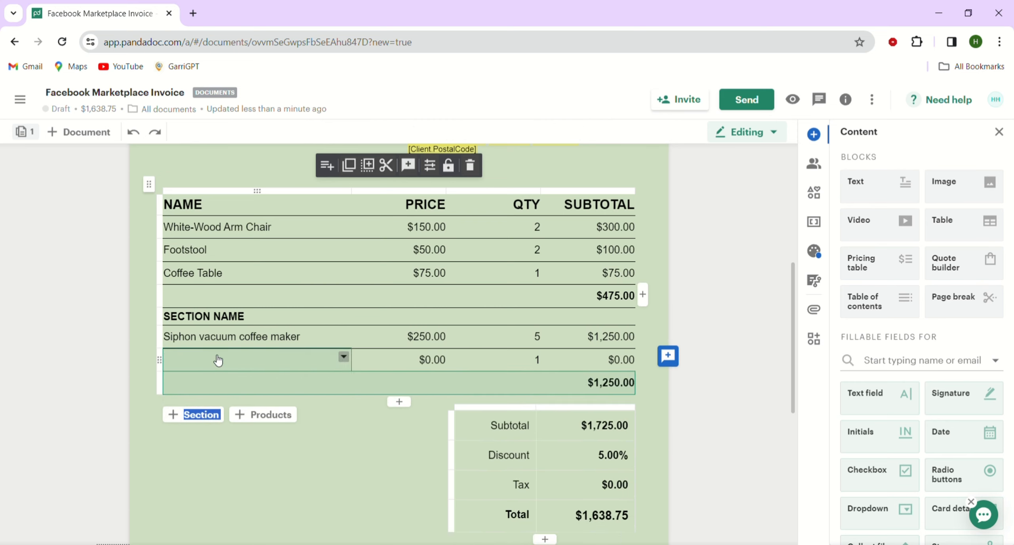
left_click(187, 354)
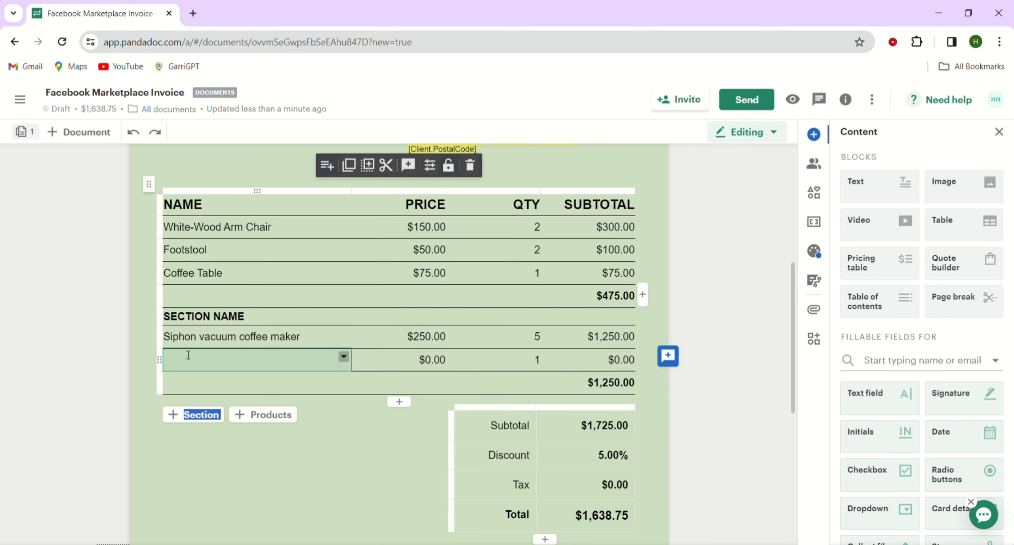
left_click(188, 355)
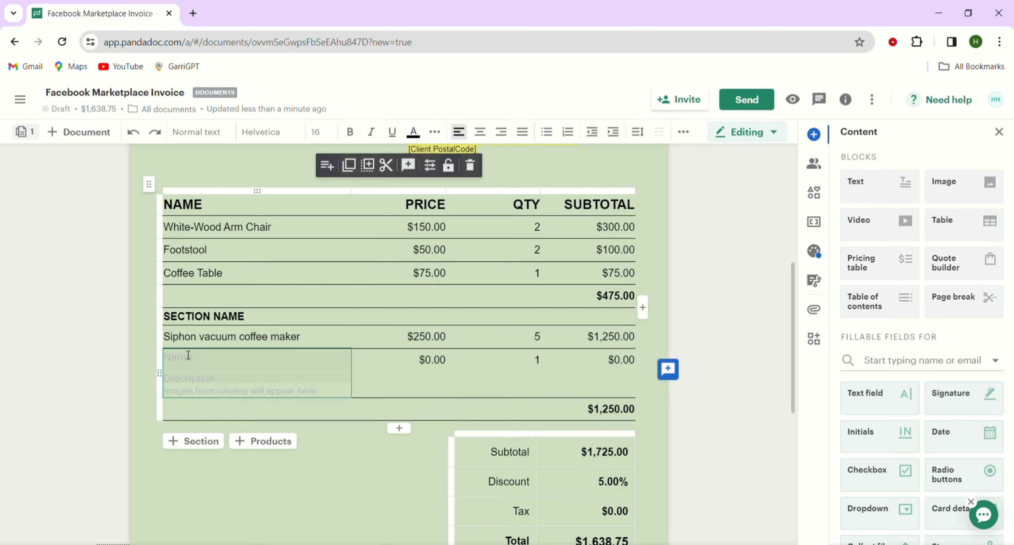
left_click(191, 411)
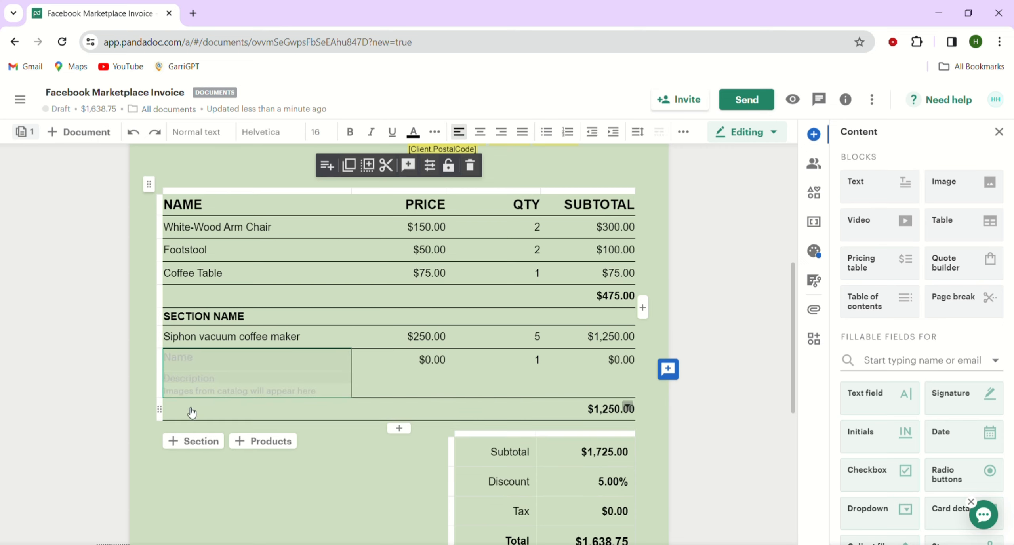
left_click(200, 296)
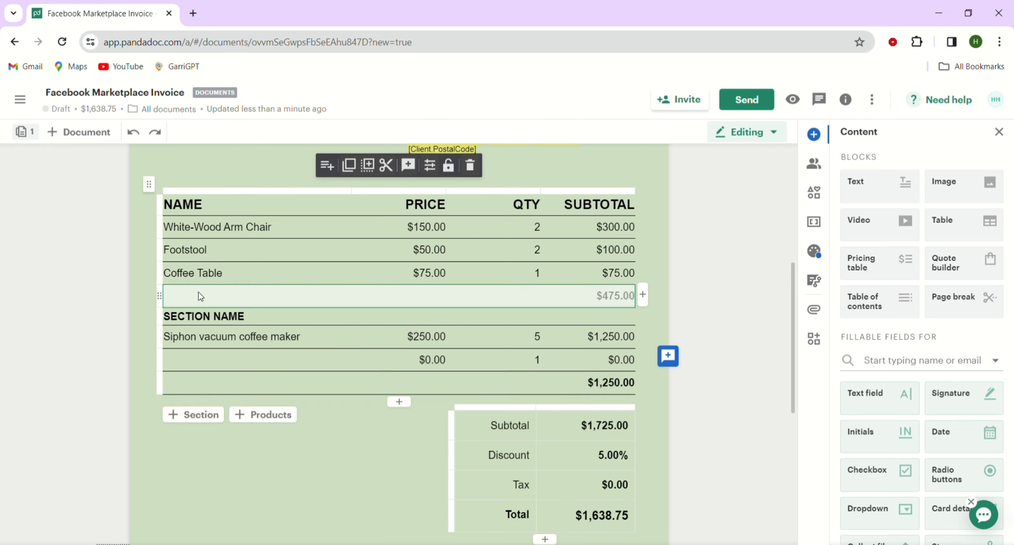
double_click(200, 296)
triple_click(196, 300)
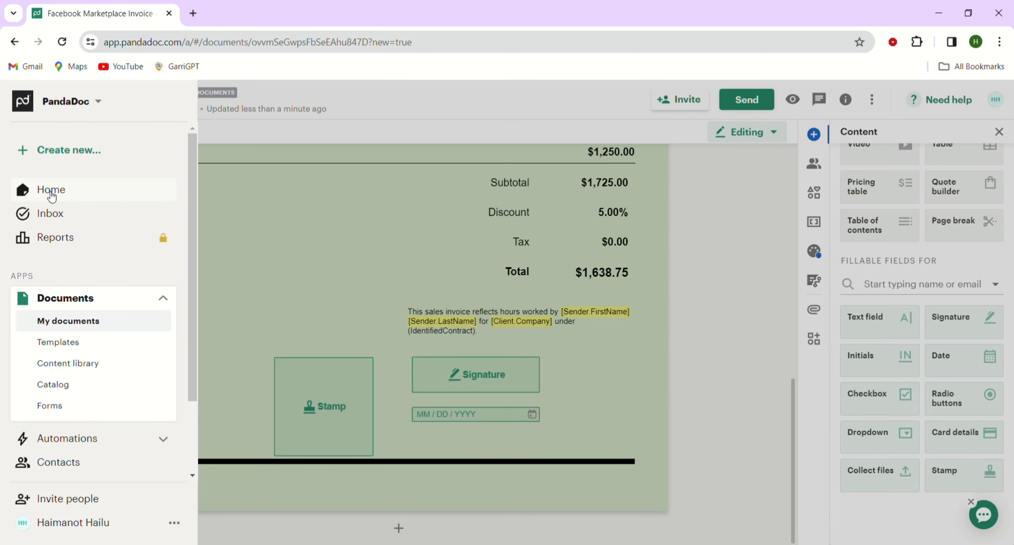
Step: Leave the invoice for the Forms section of Documents and open the dialog for creating a new form
left_click(51, 193)
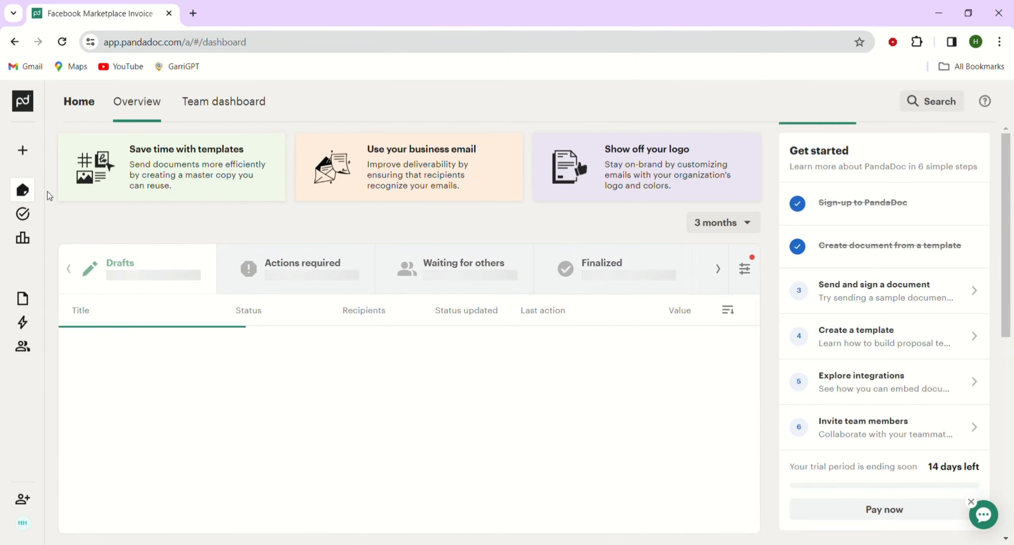
mouse_move(138, 295)
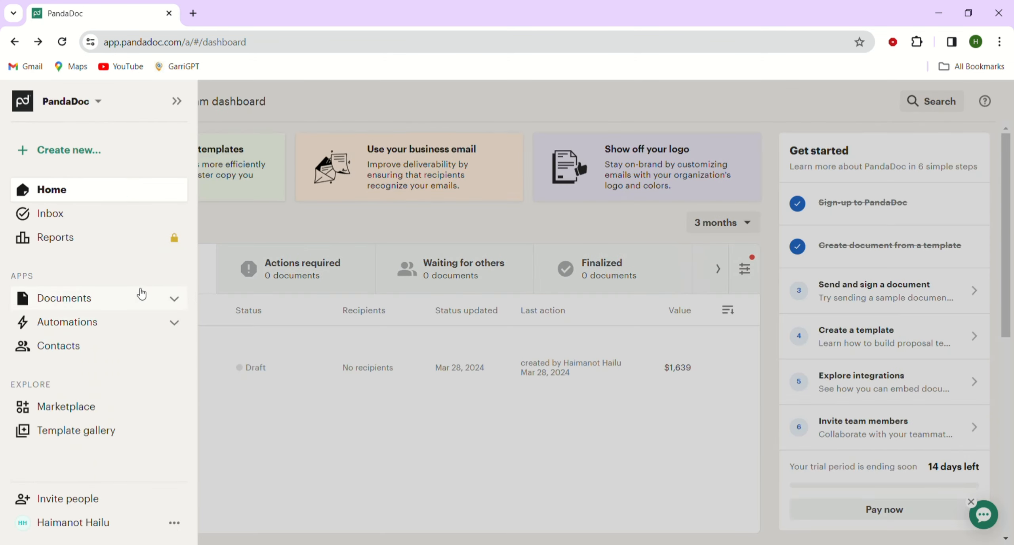
left_click(173, 300)
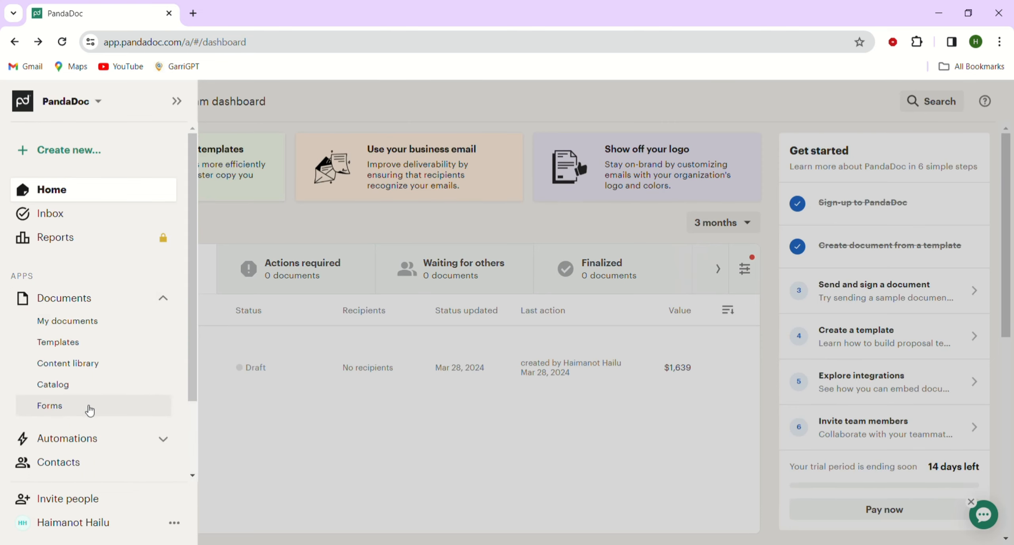
left_click(48, 413)
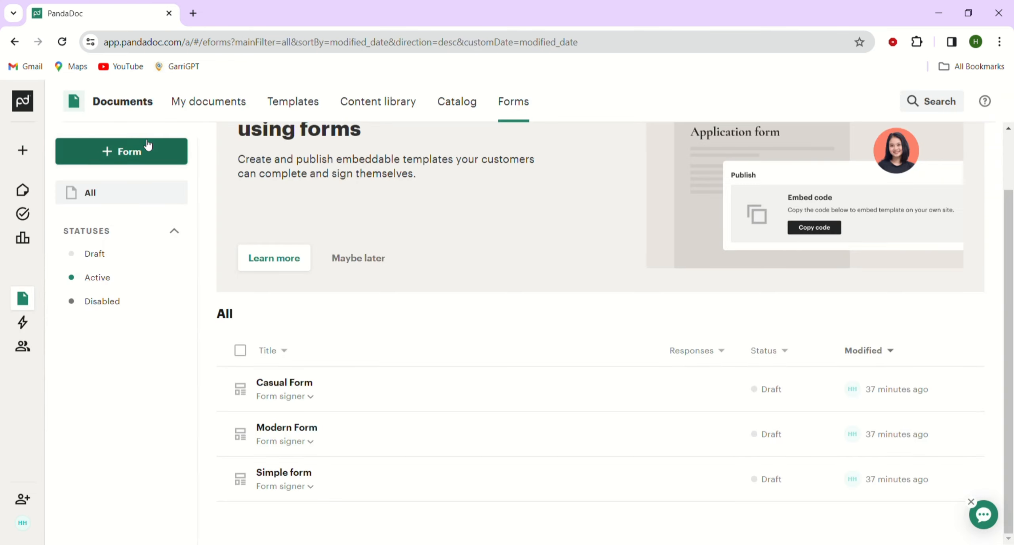
left_click(95, 156)
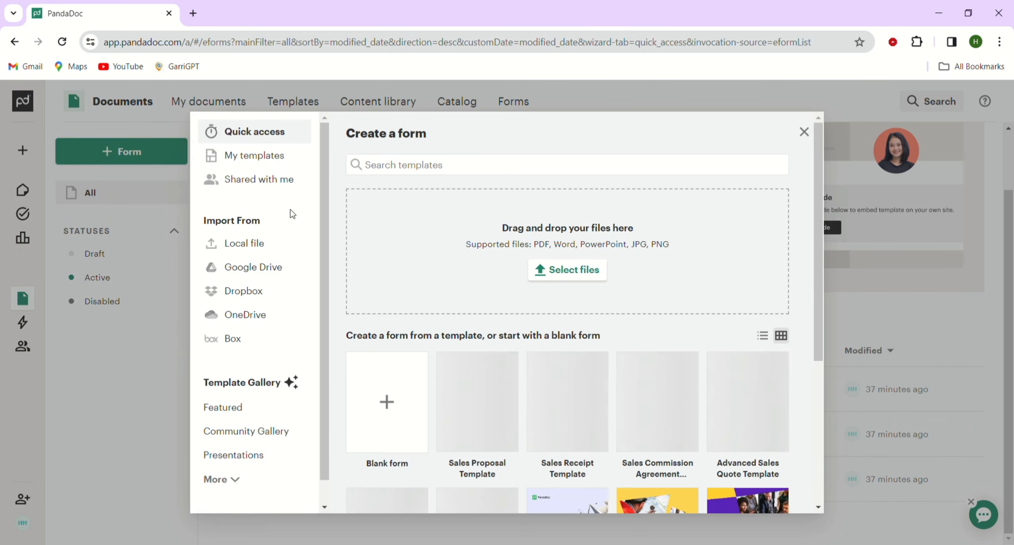
Step: Create a blank form and add a text block near the beginning of its page
left_click(385, 410)
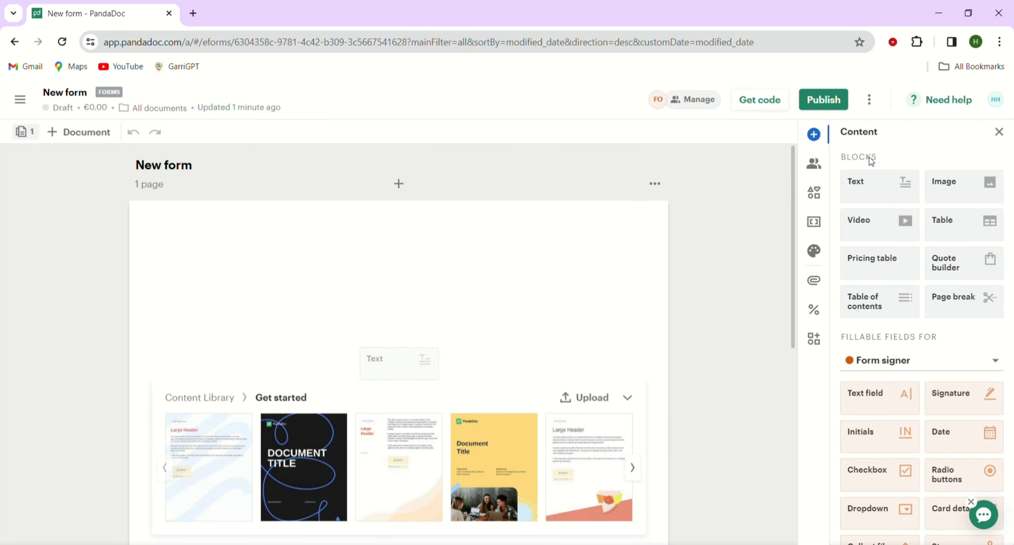
left_click_drag(892, 193, 288, 270)
type("efsf")
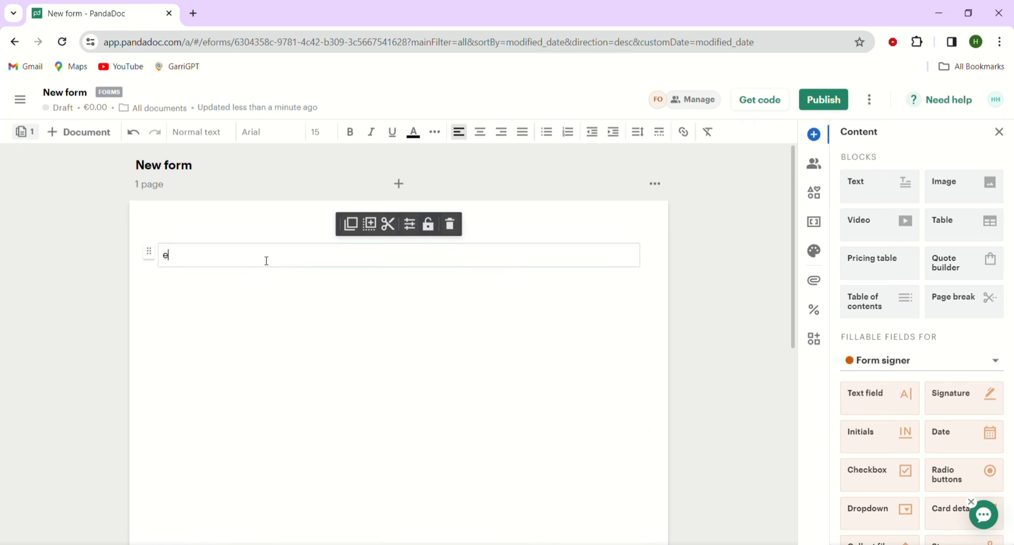
key("BackSpace")
key("BackSpace")
key("BackSpace")
key("BackSpace")
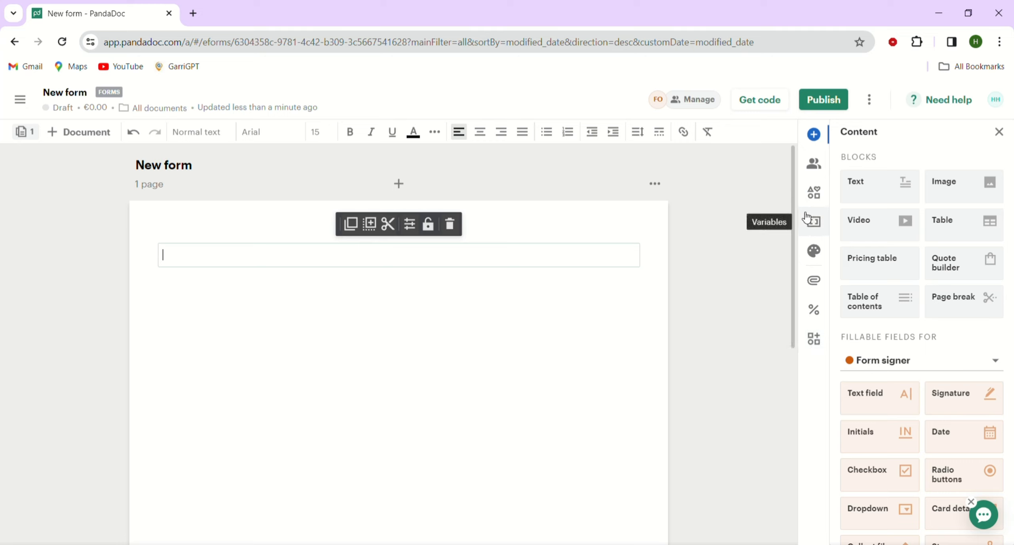
Step: Add a custom variable named "product" to the form
left_click(814, 223)
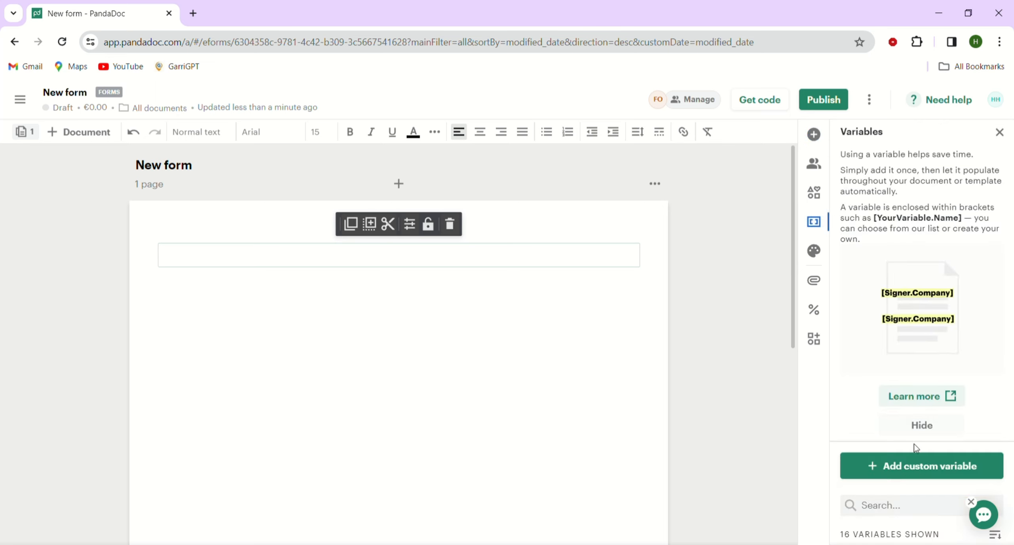
left_click(909, 466)
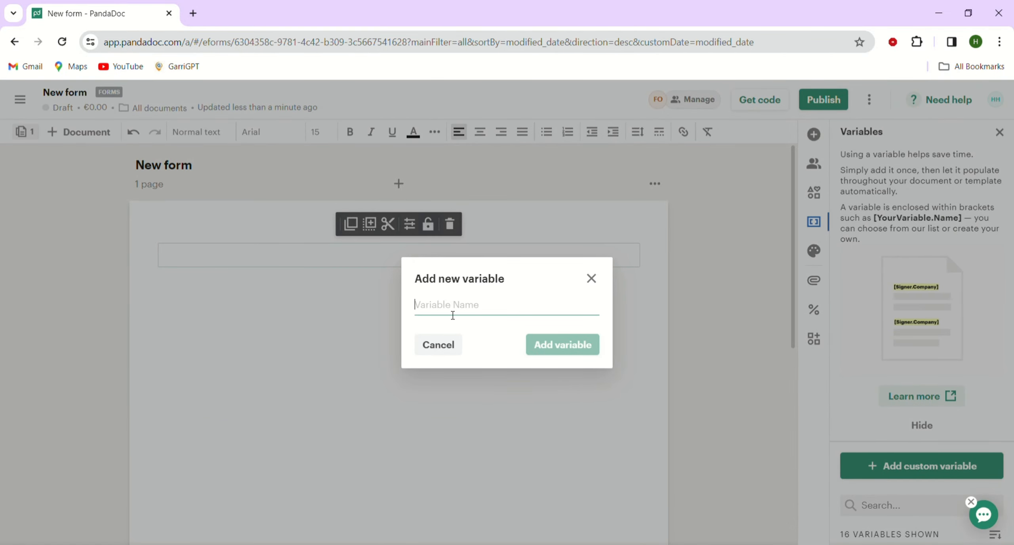
type("p")
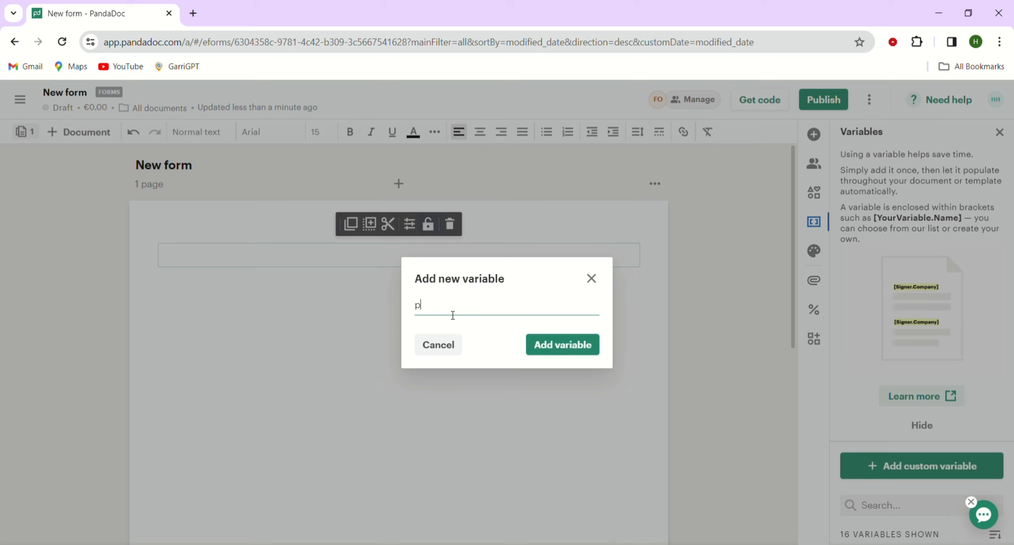
type("roduct")
left_click(572, 350)
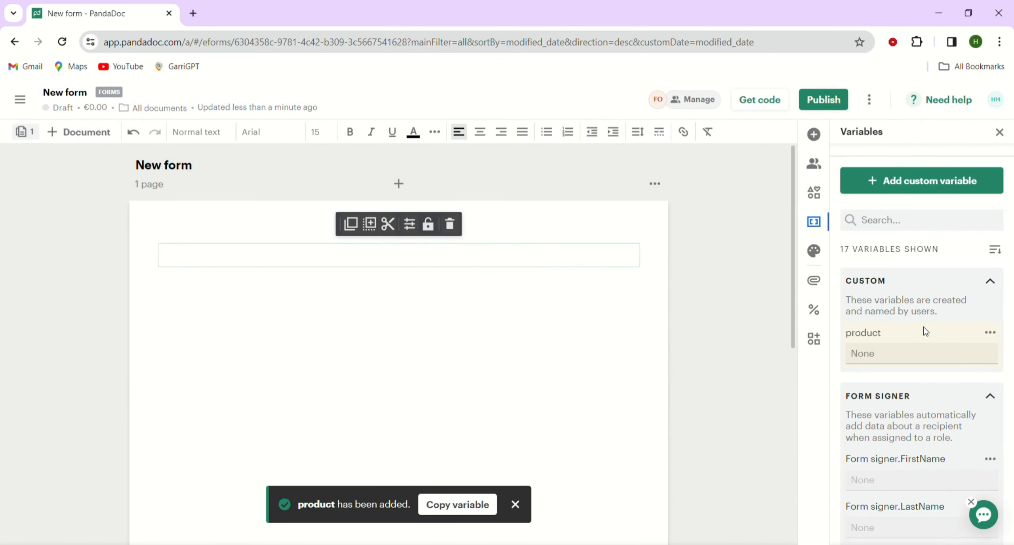
Step: Set the value of the custom product variable to 1
left_click(992, 334)
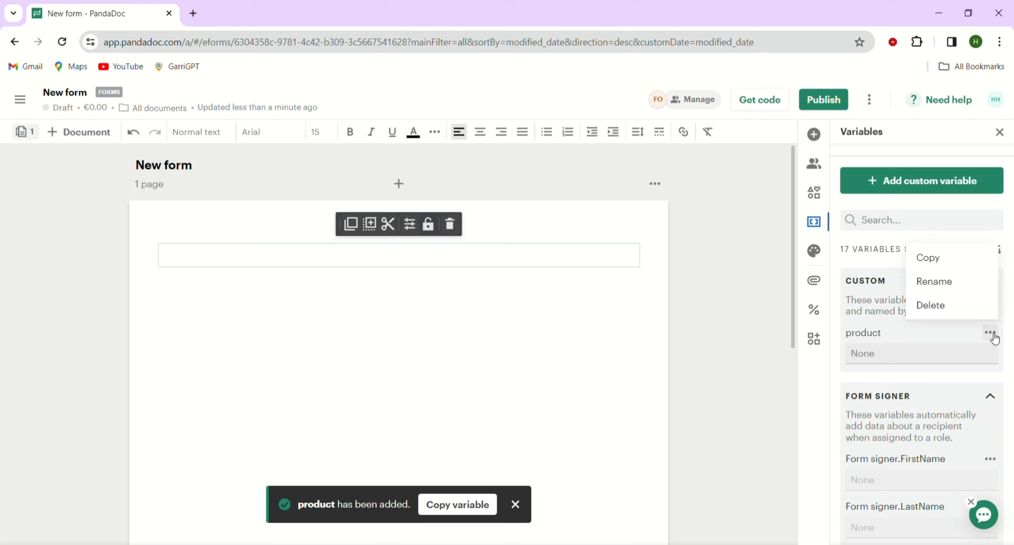
left_click(920, 337)
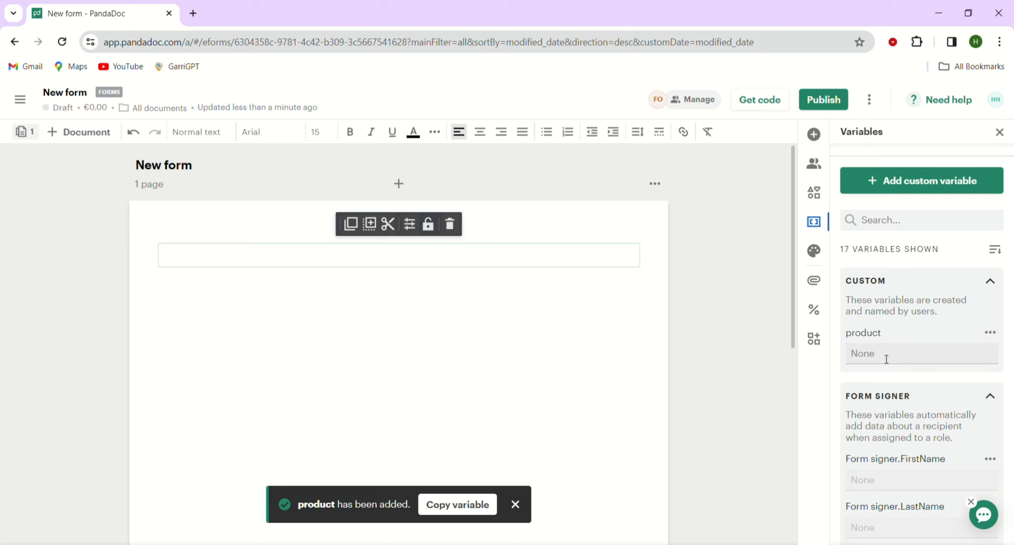
left_click(887, 358)
type("a")
key("BackSpace")
type("1")
left_click(735, 374)
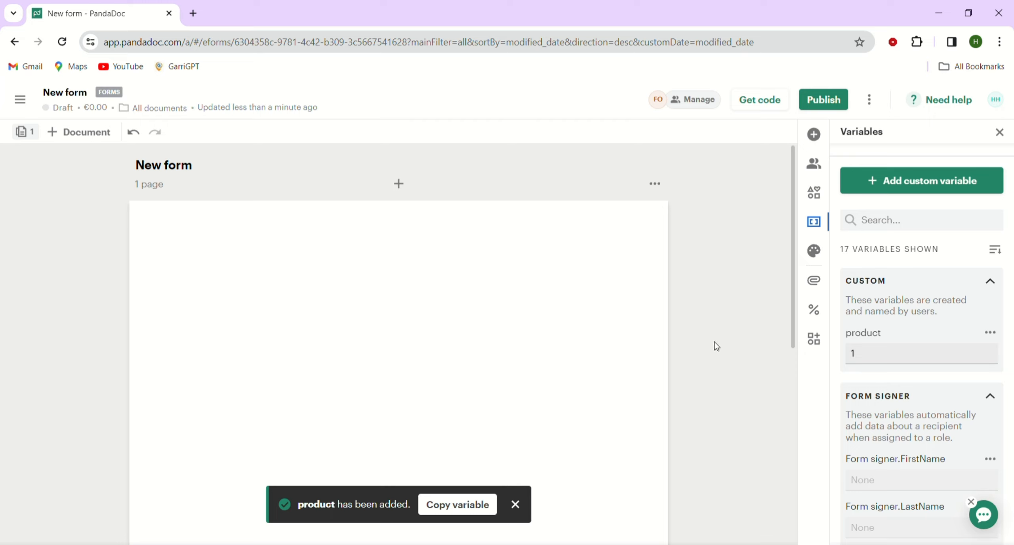
scroll(478, 356, "down", 5)
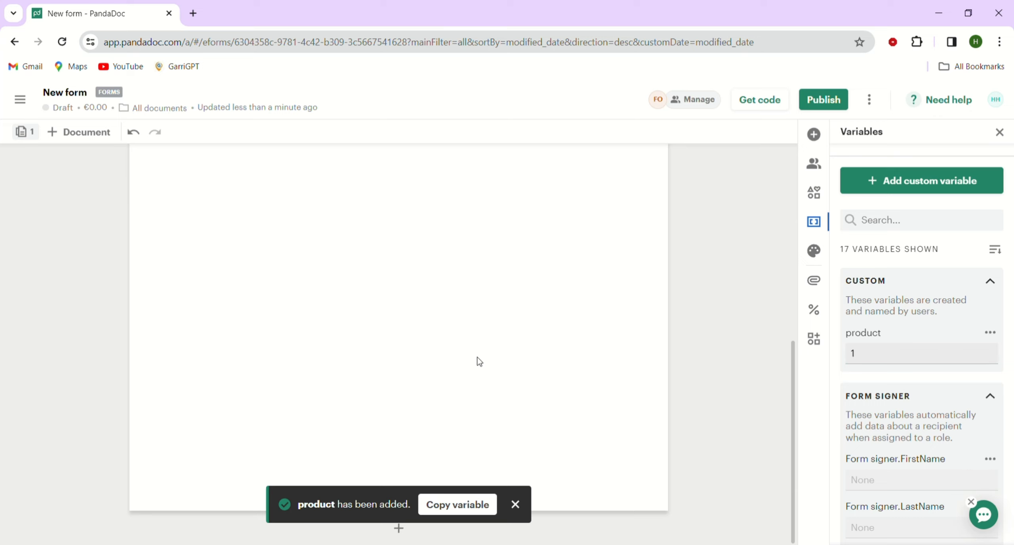
scroll(480, 361, "up", 5)
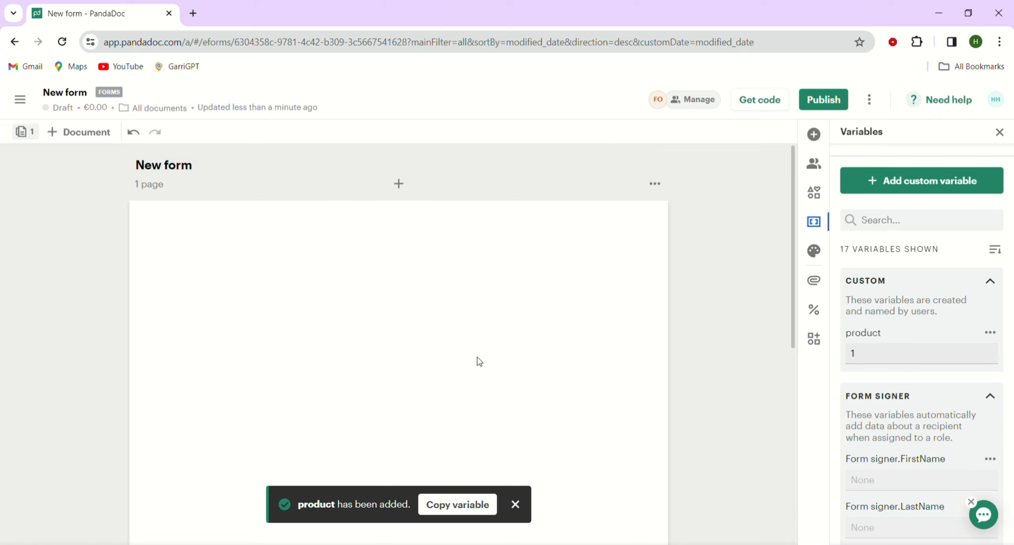